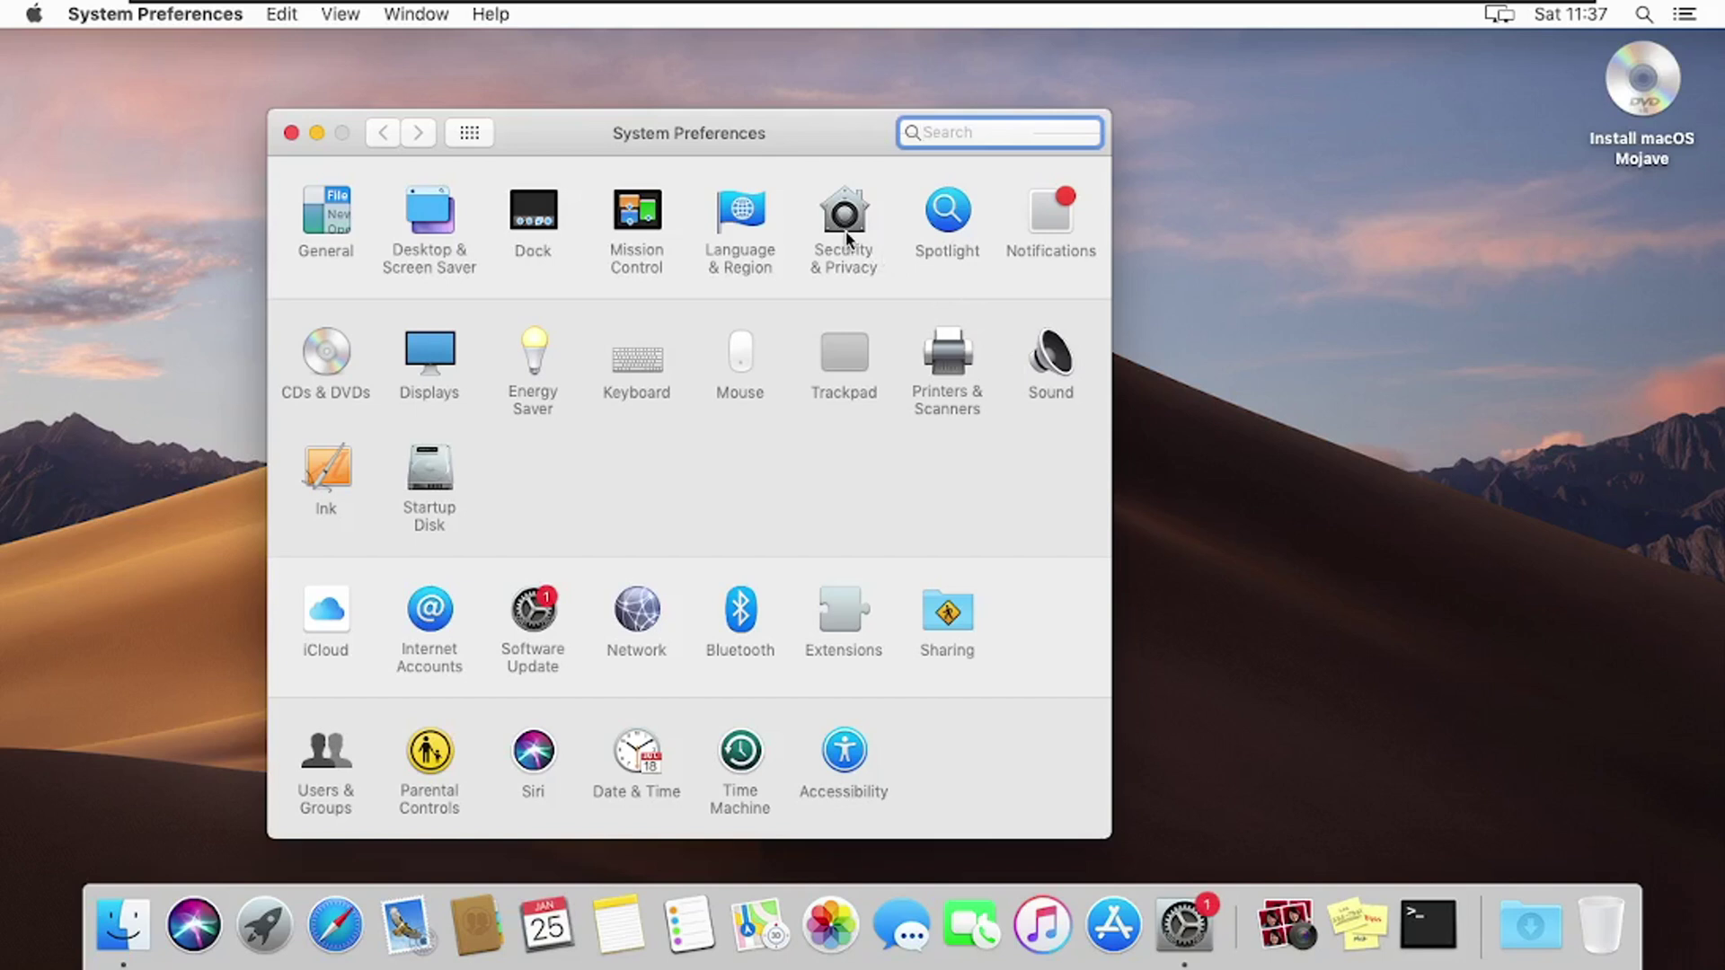
Open the Security & Privacy pane from the System Preferences overview.
{"action": "left_click", "coordinate": [933, 284]}
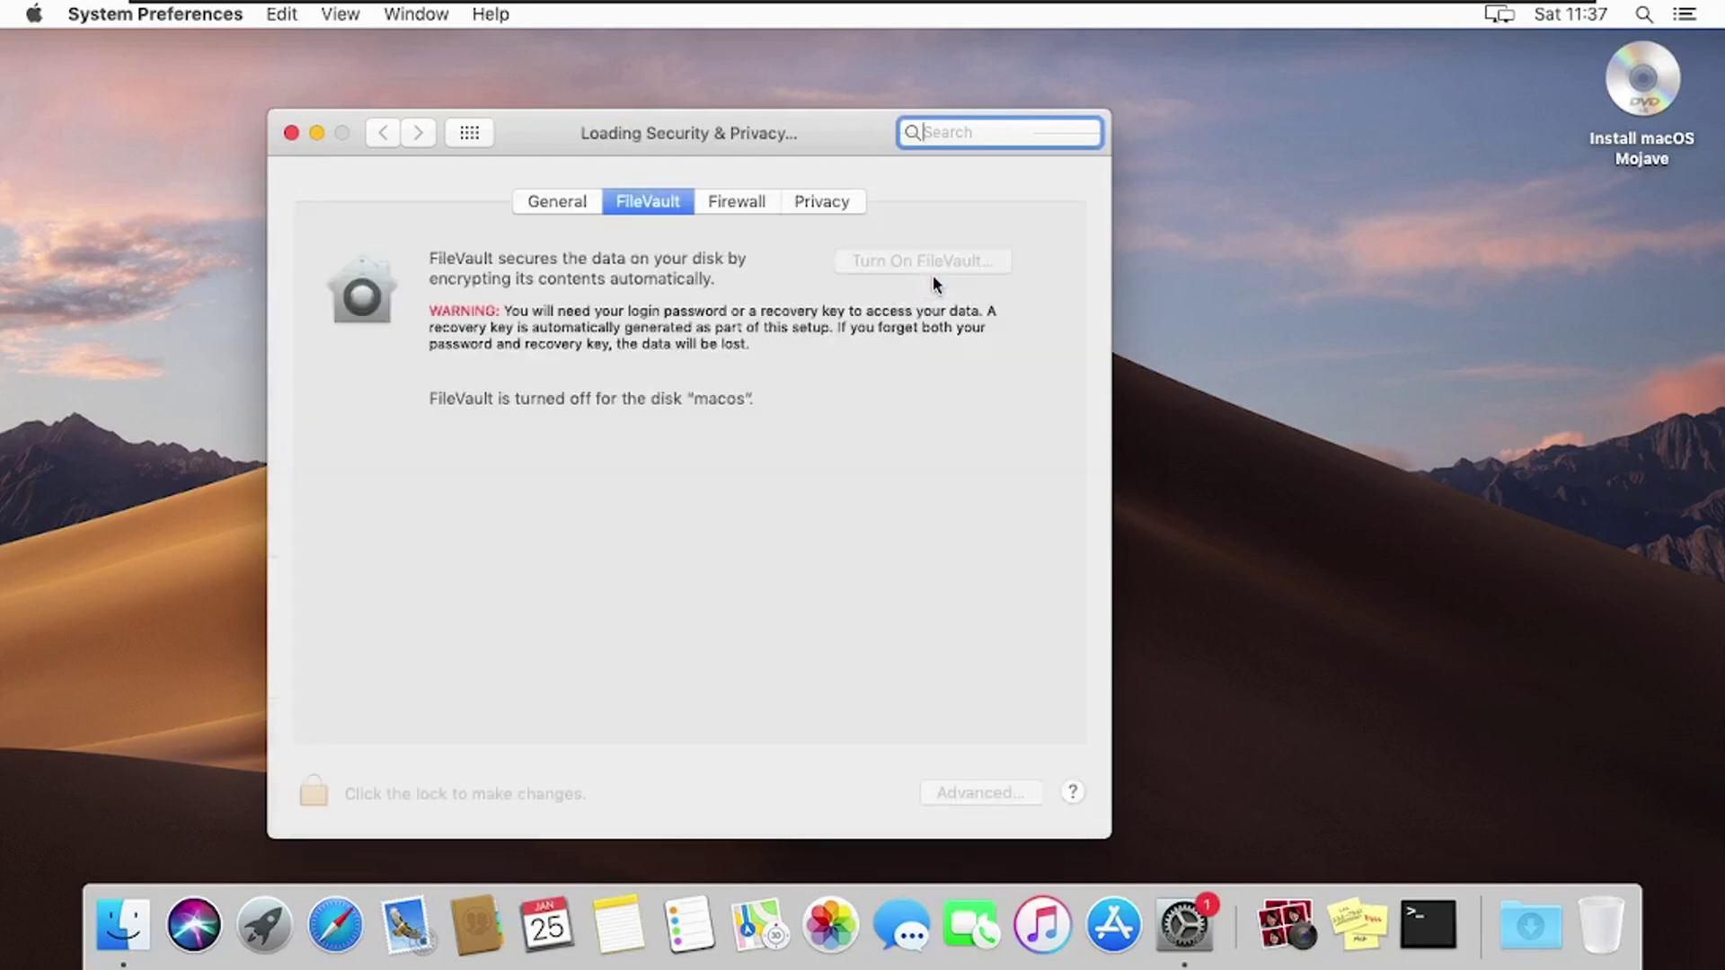
Check the General tab, return to FileVault, and request unlocking via the lock icon.
{"action": "left_click", "coordinate": [563, 204]}
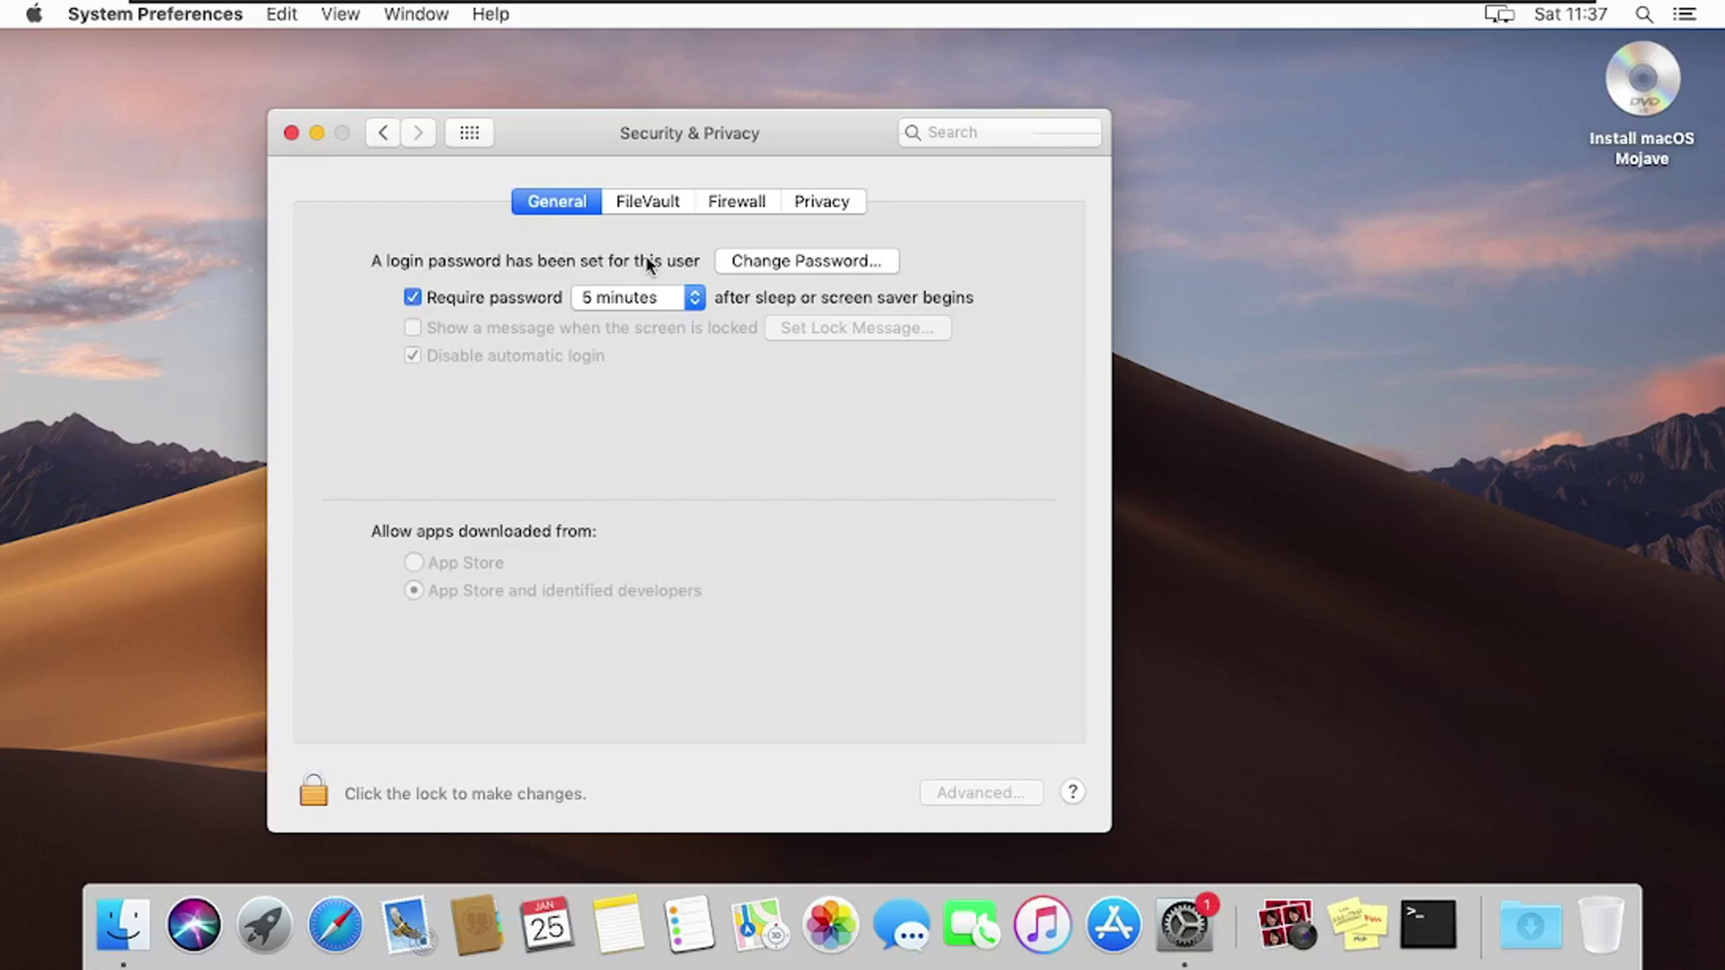
{"action": "left_click", "coordinate": [647, 204]}
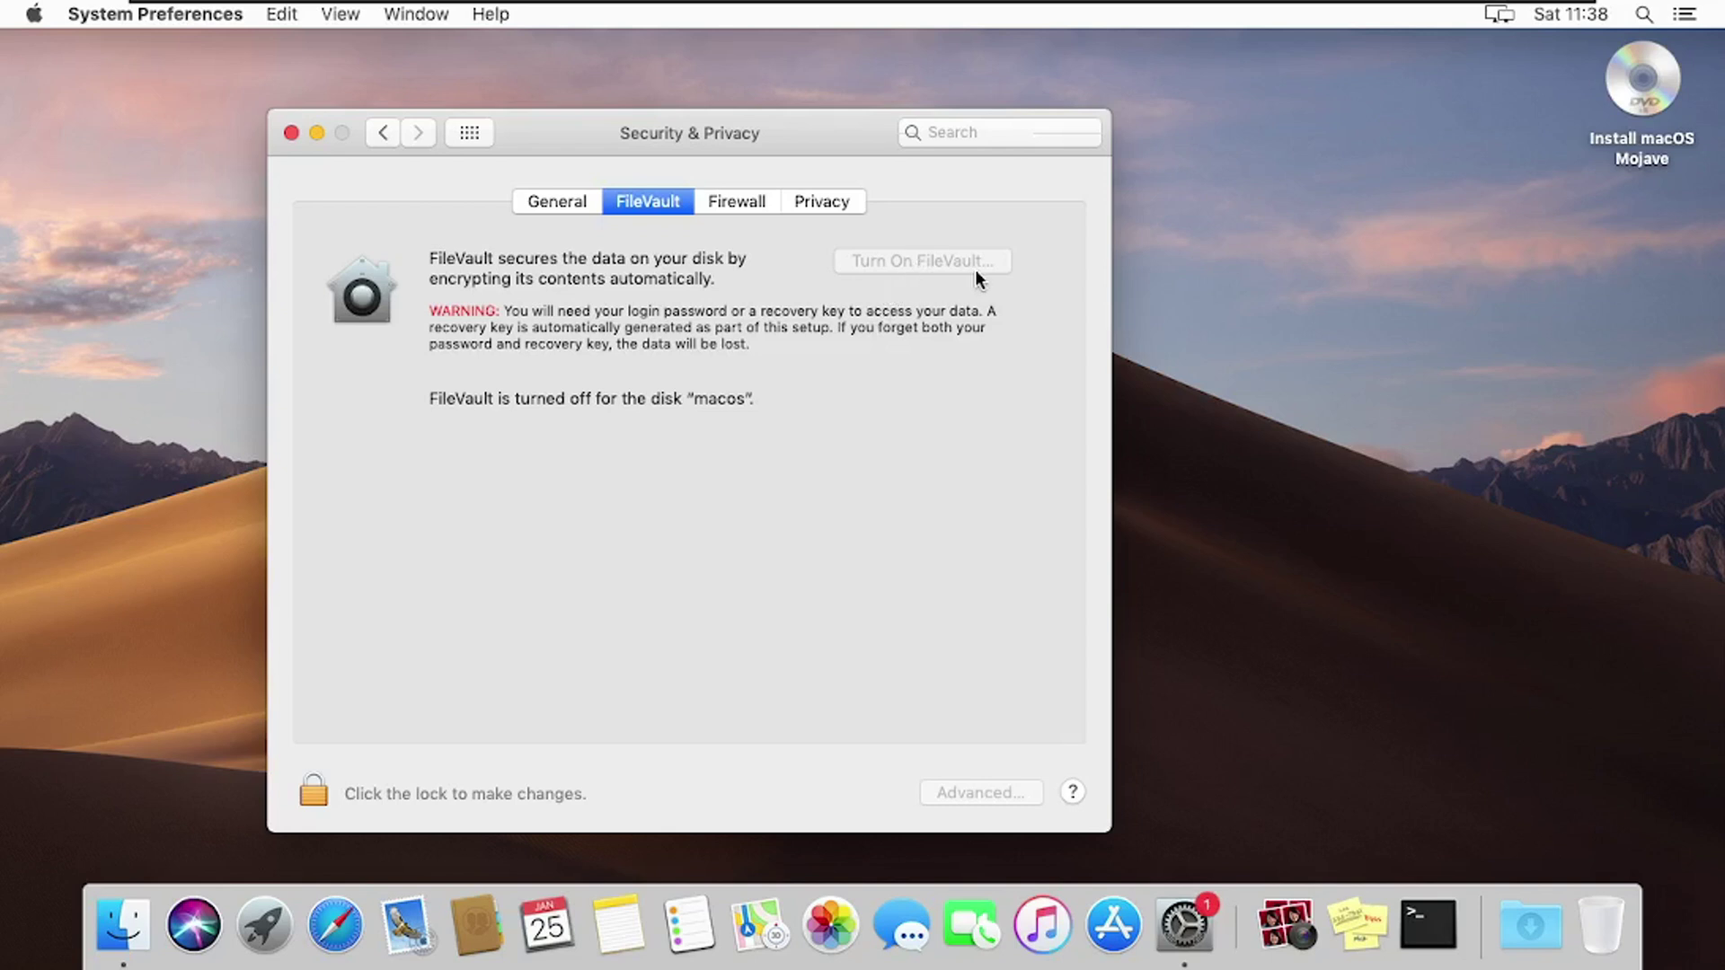
{"action": "left_click", "coordinate": [327, 800]}
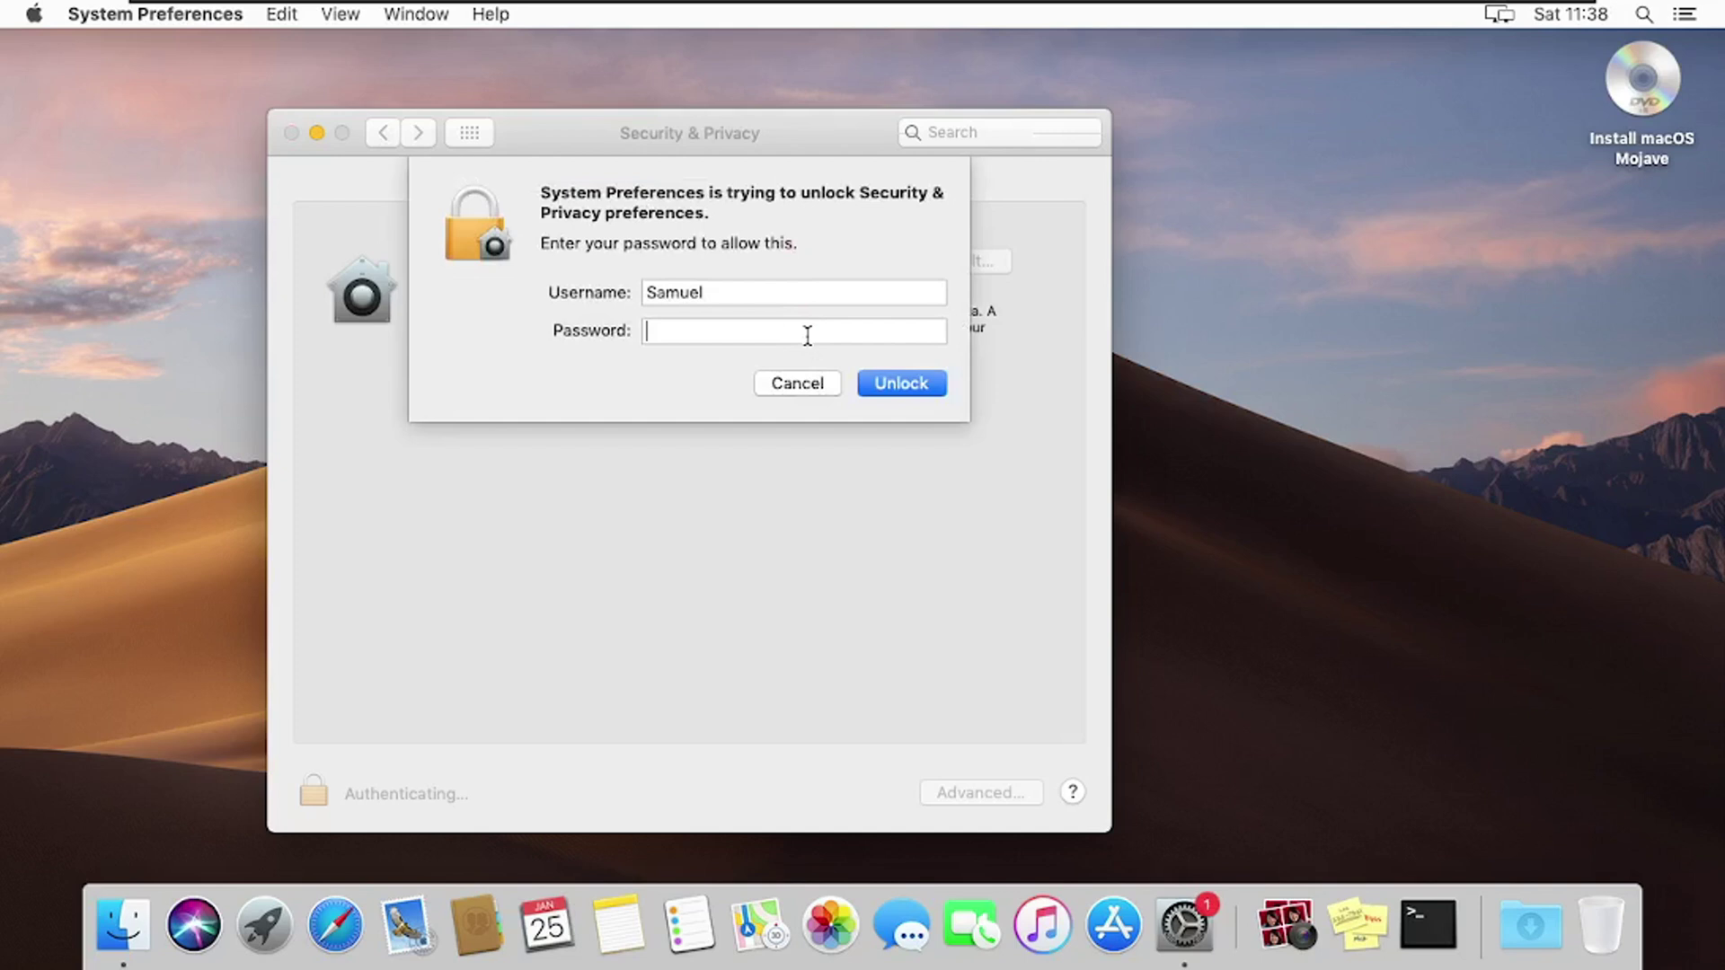
Unlock Security & Privacy with the account password and begin turning on FileVault.
{"action": "type", "text": "••••••••••"}
{"action": "left_click", "coordinate": [926, 384]}
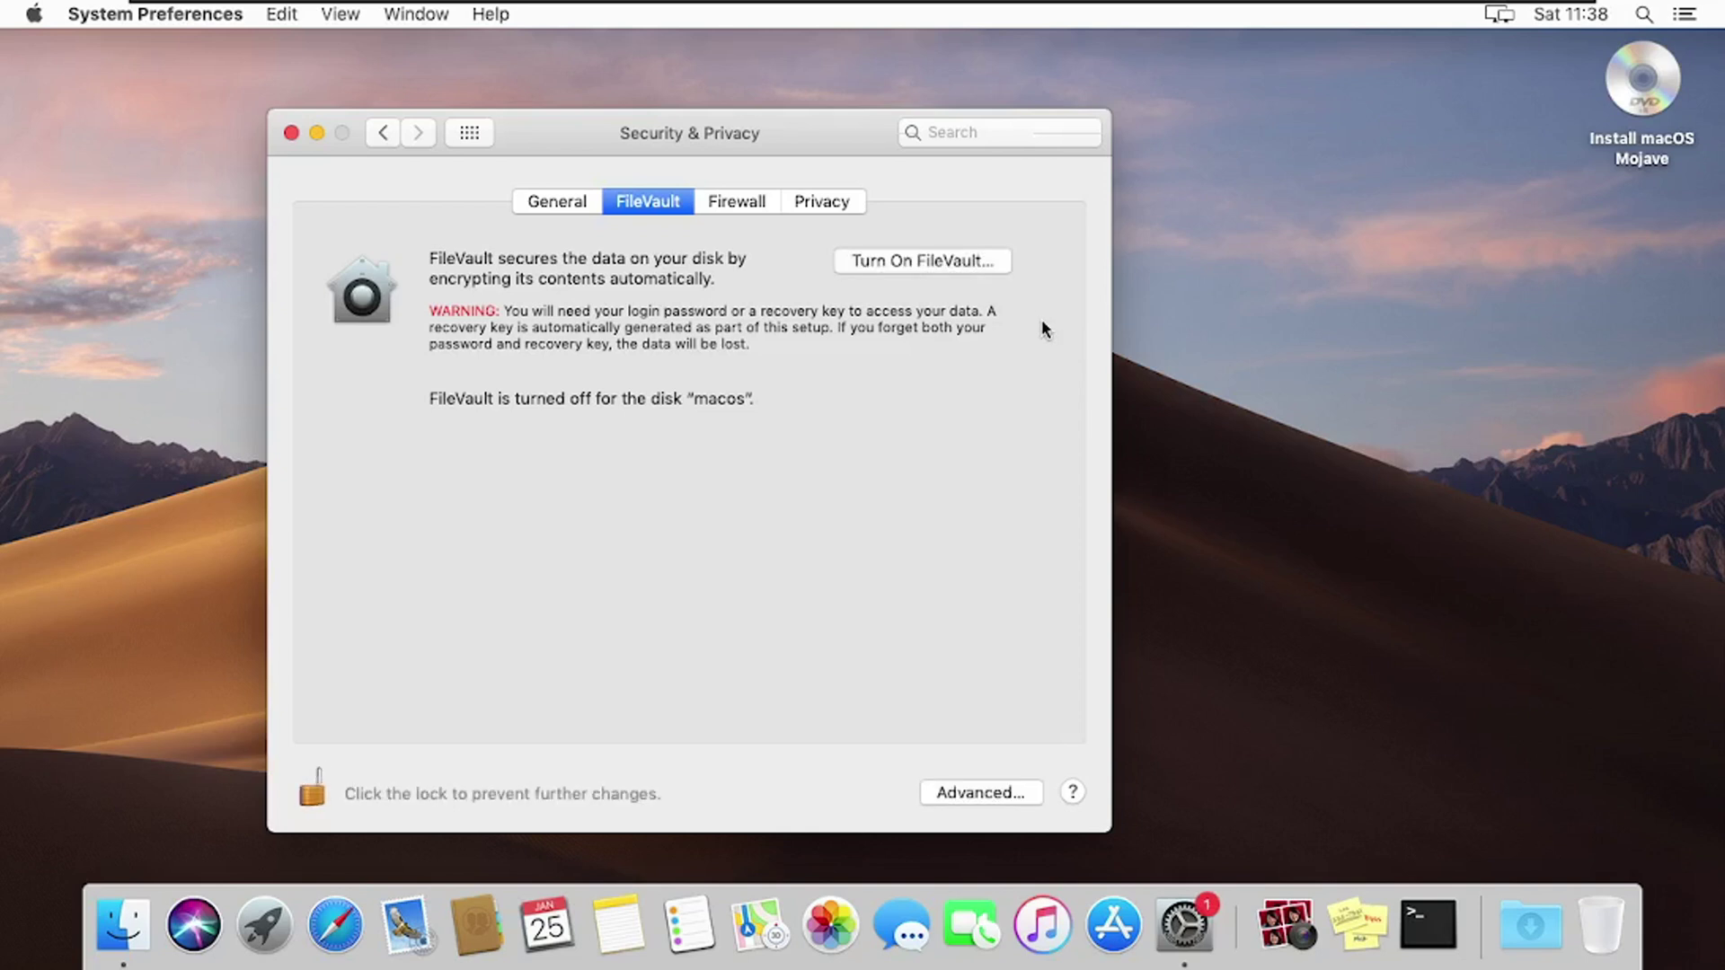
{"action": "left_click", "coordinate": [932, 263]}
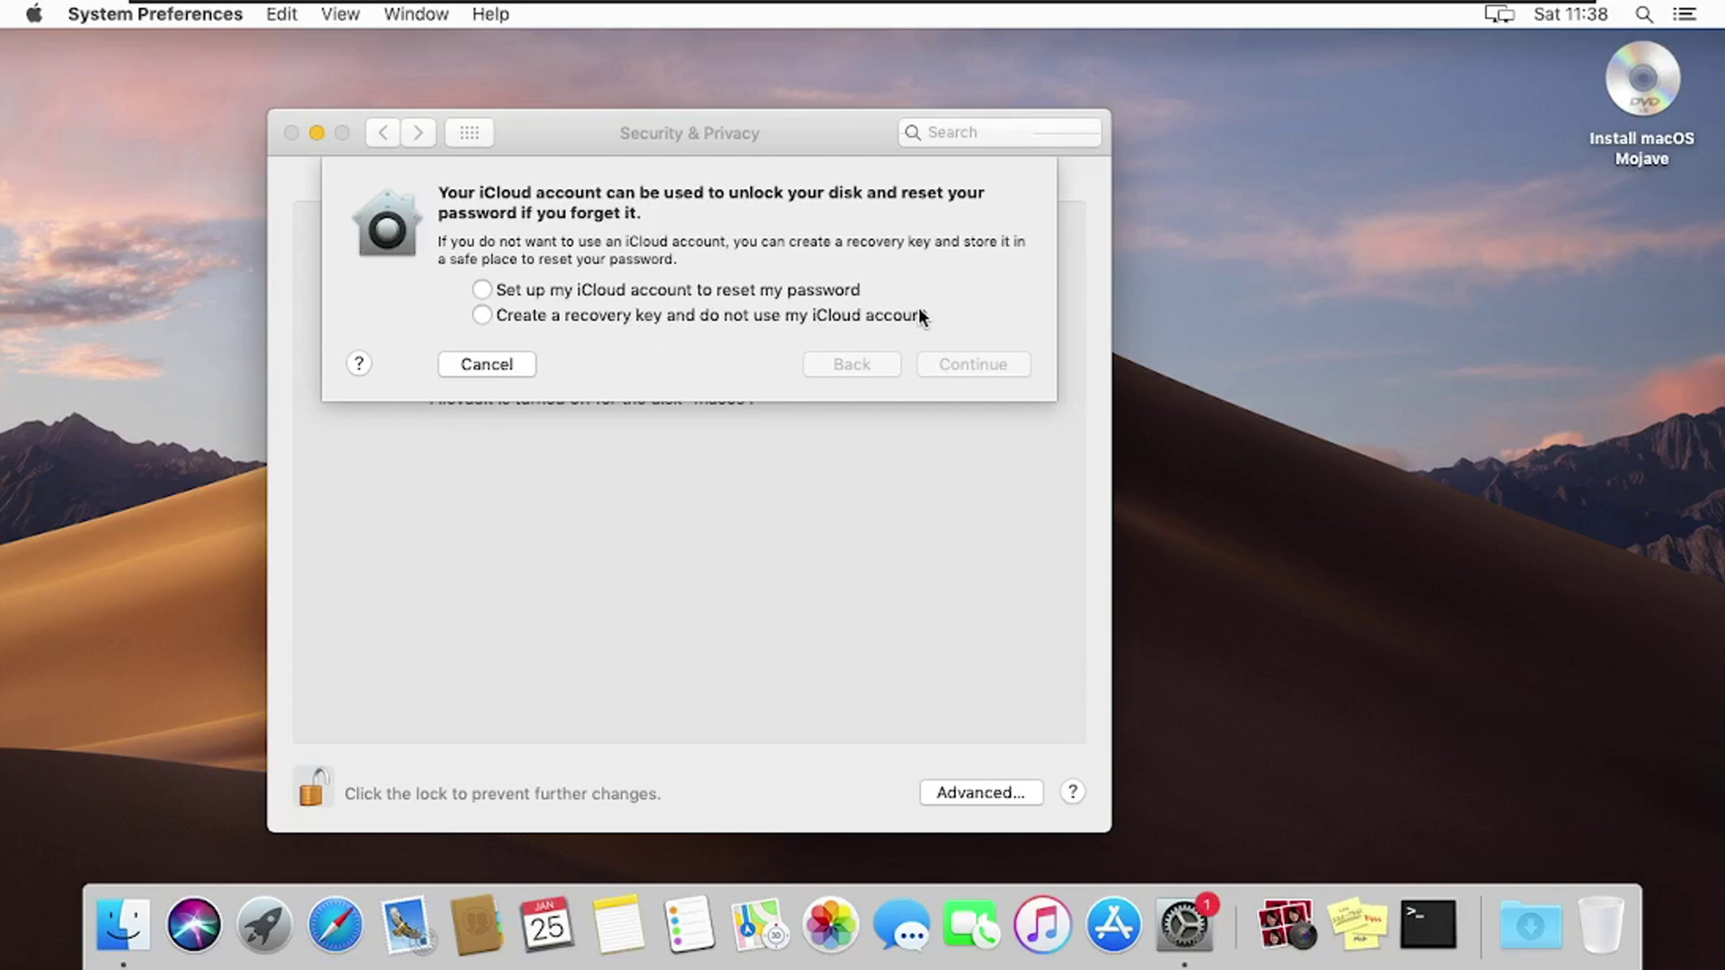
Choose 'Create a recovery key and do not use my iCloud account', then continue past the generated key.
{"action": "left_click", "coordinate": [486, 316]}
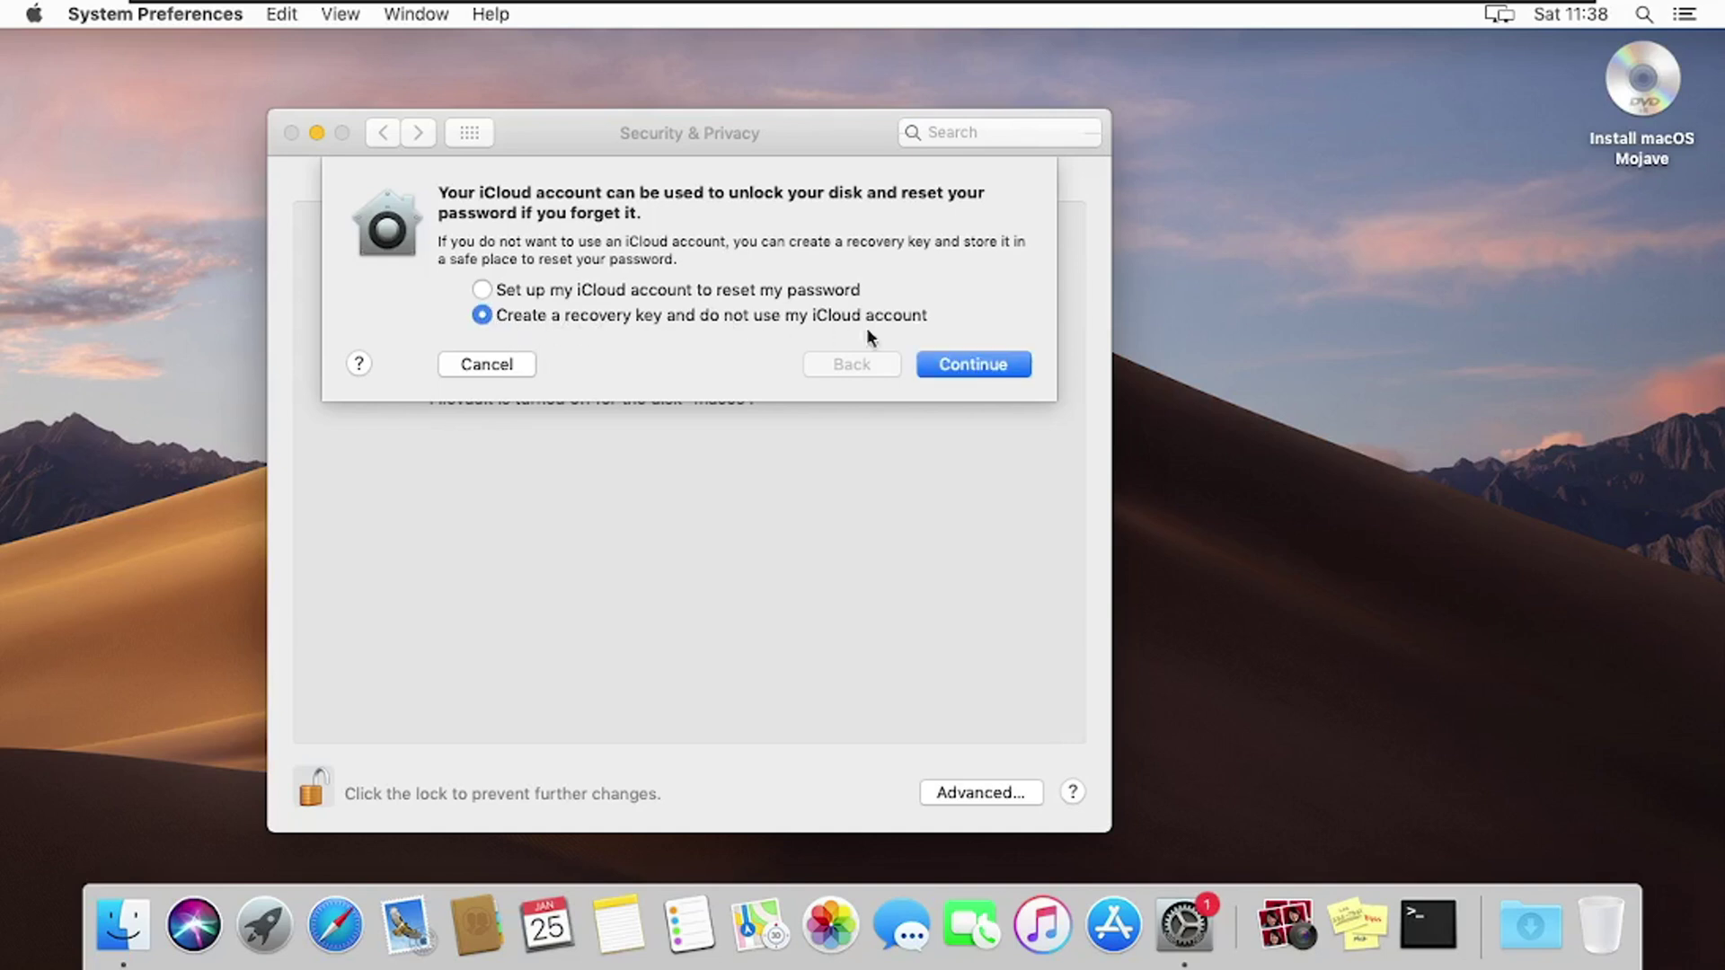
{"action": "left_click", "coordinate": [1006, 362]}
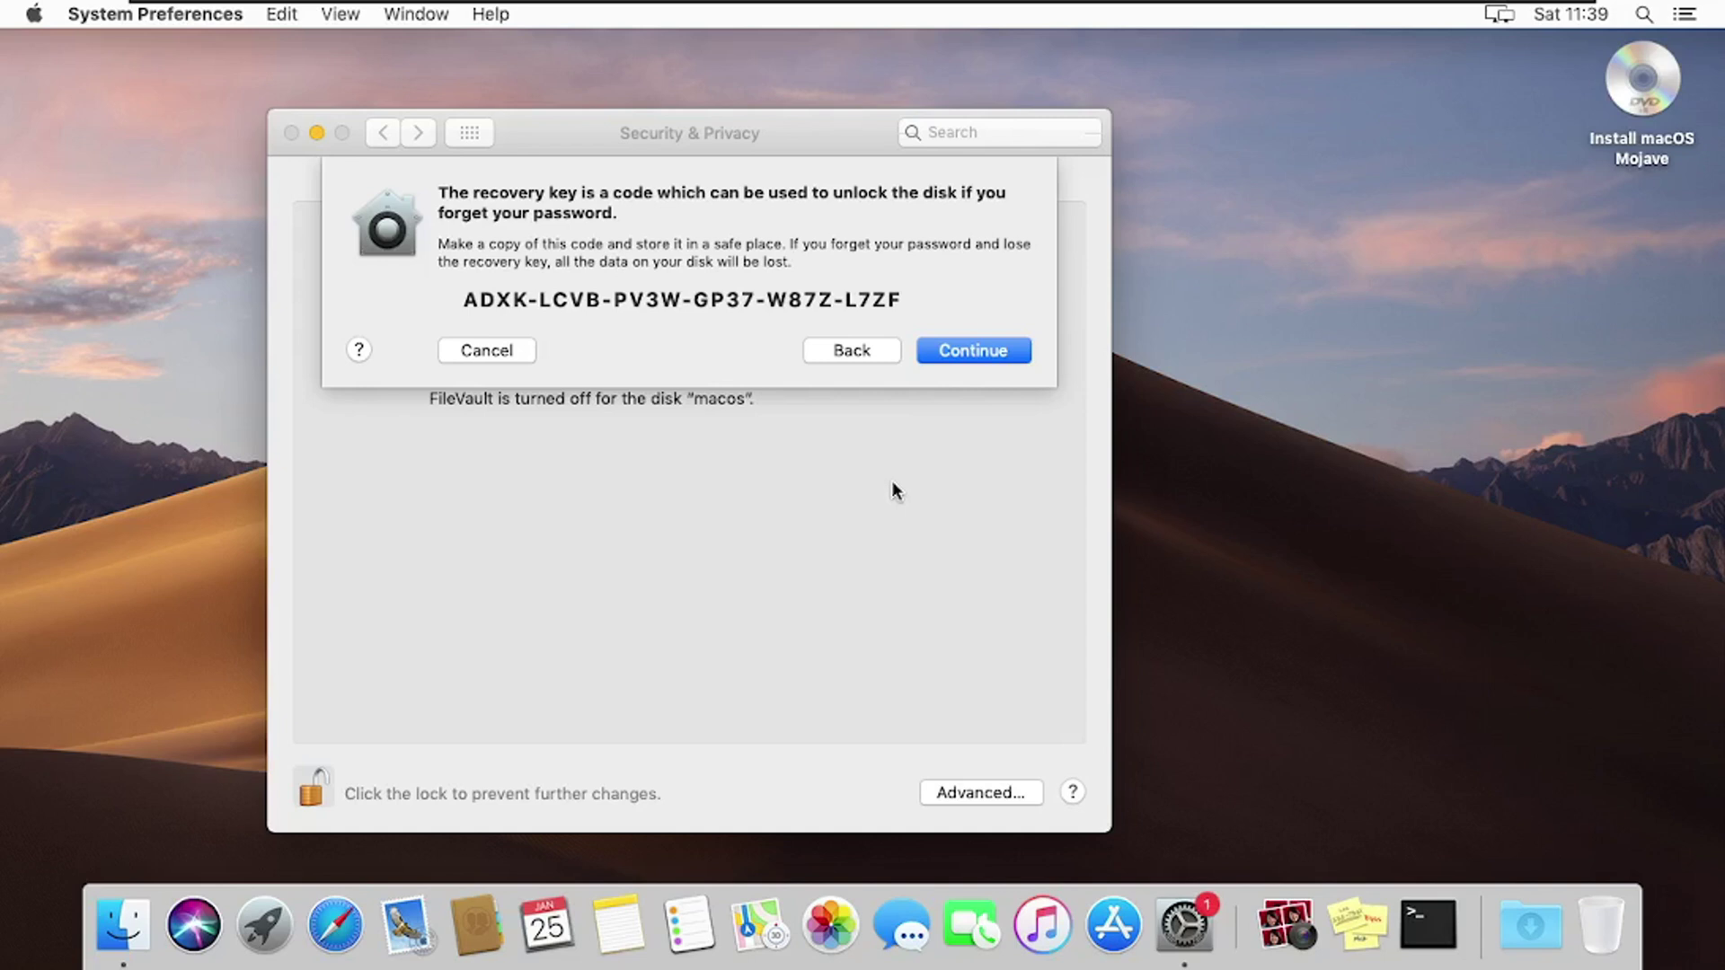
{"action": "left_click", "coordinate": [963, 349]}
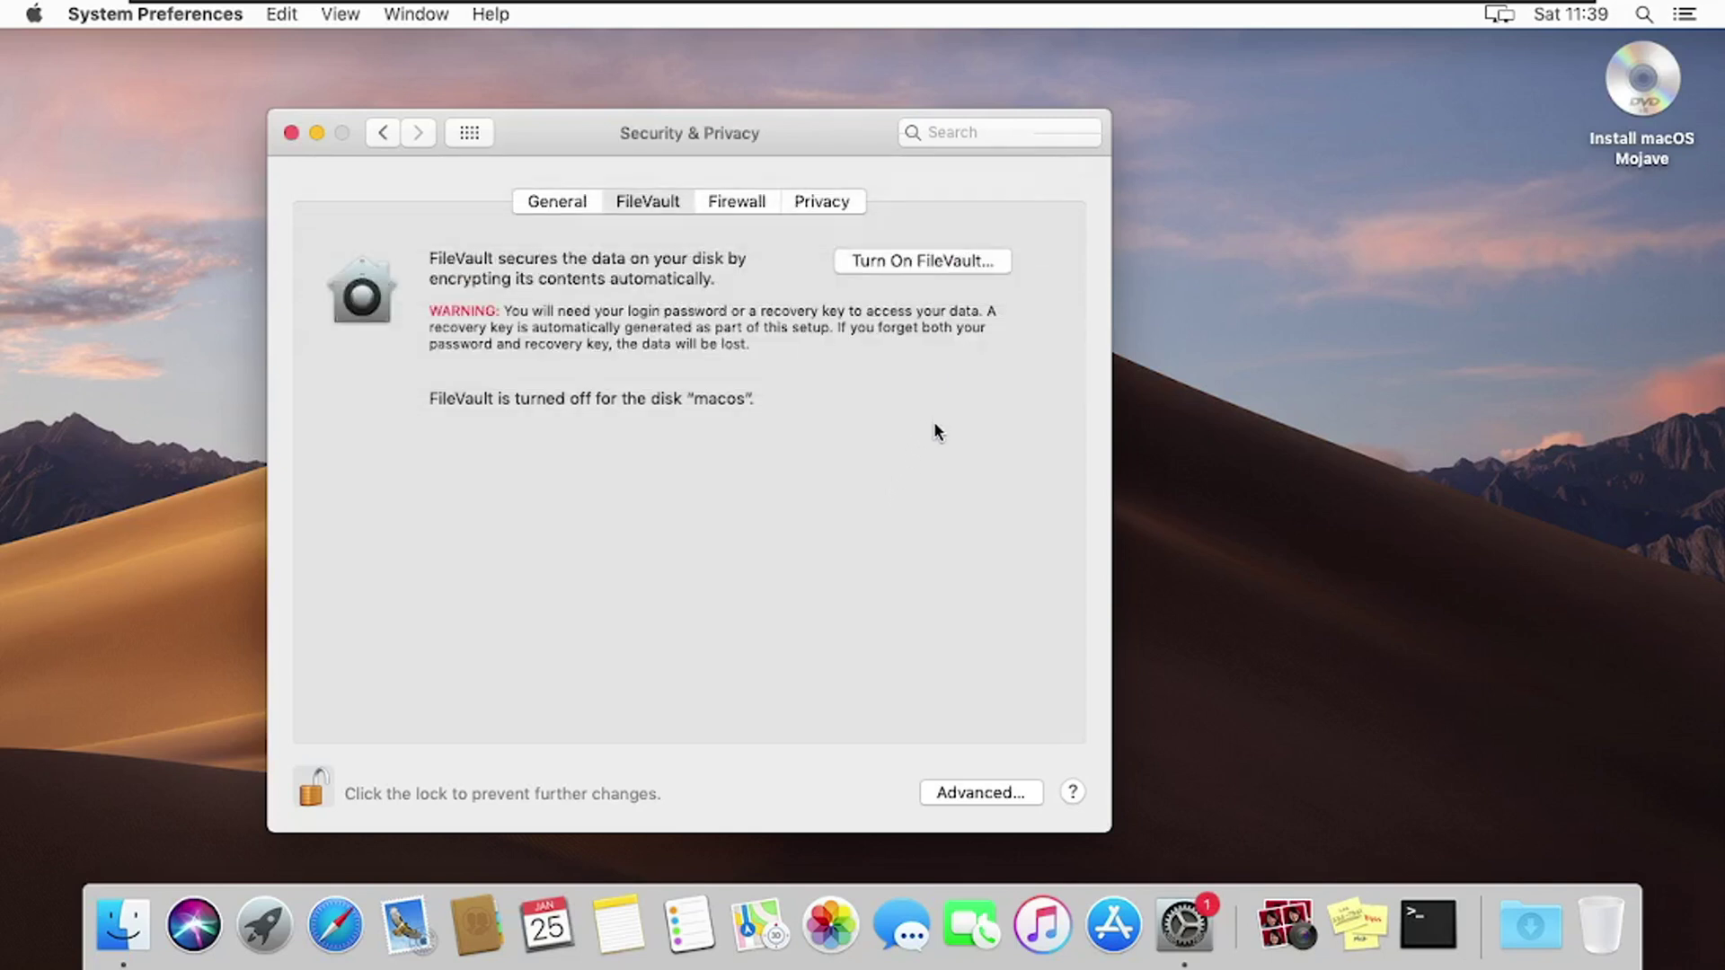
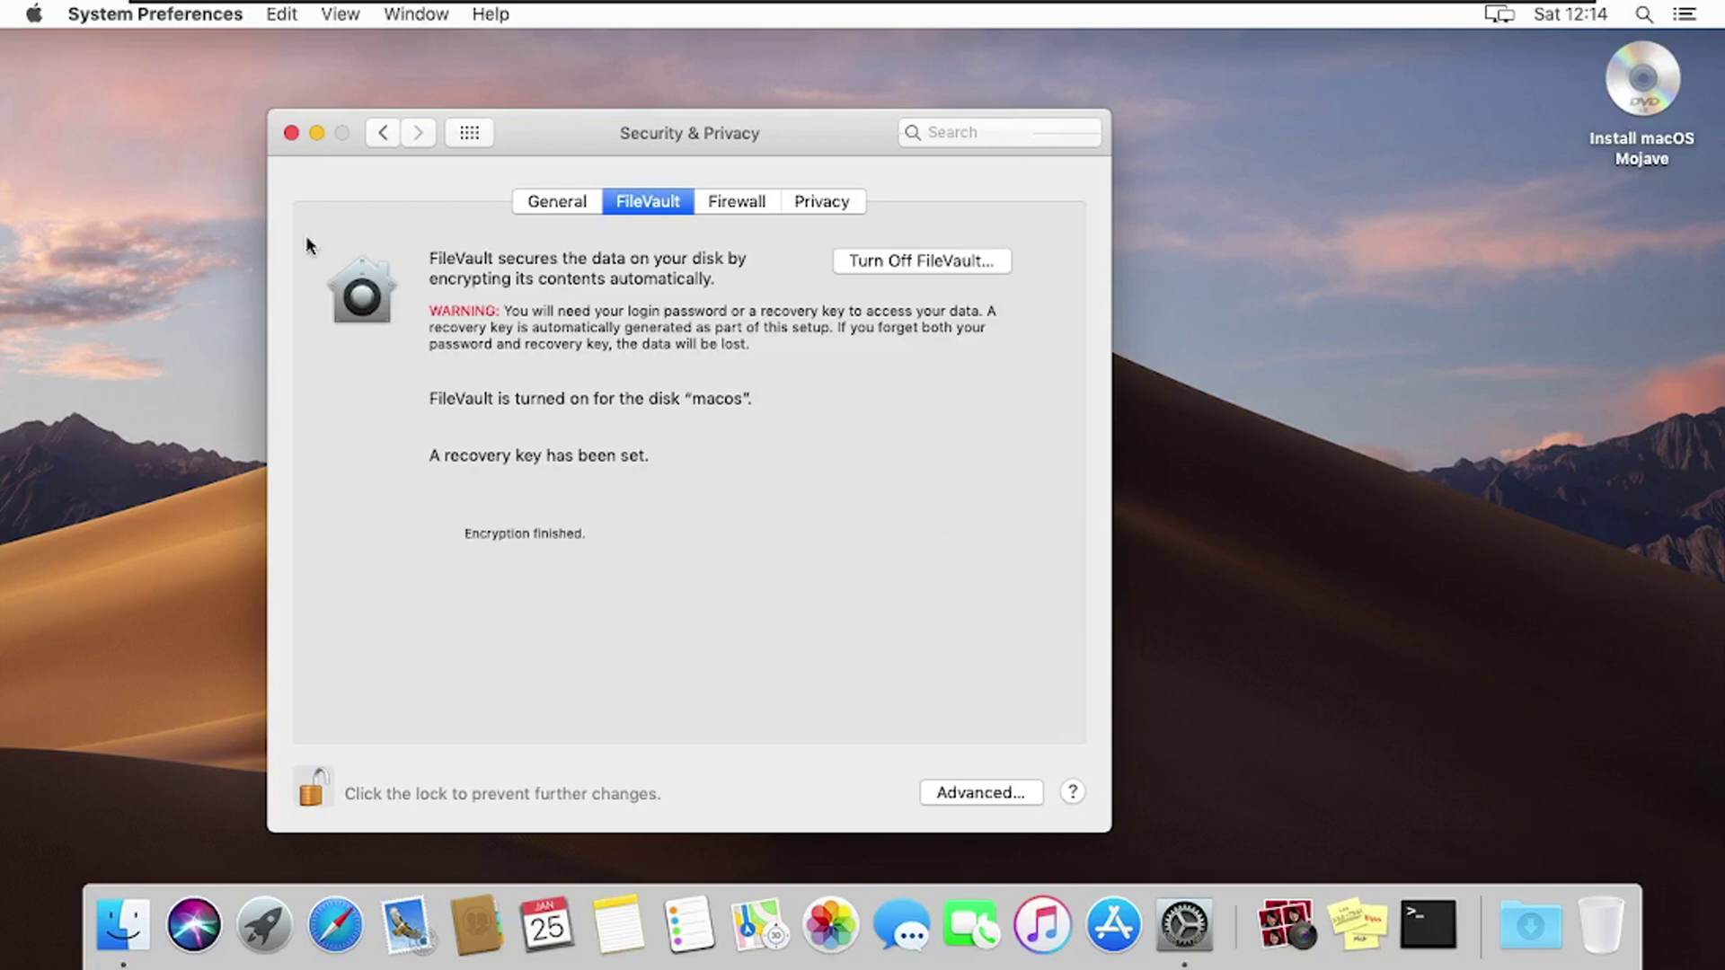
Close the Security & Privacy window once FileVault encryption of the 'macos' disk has finished.
{"action": "left_click", "coordinate": [291, 133]}
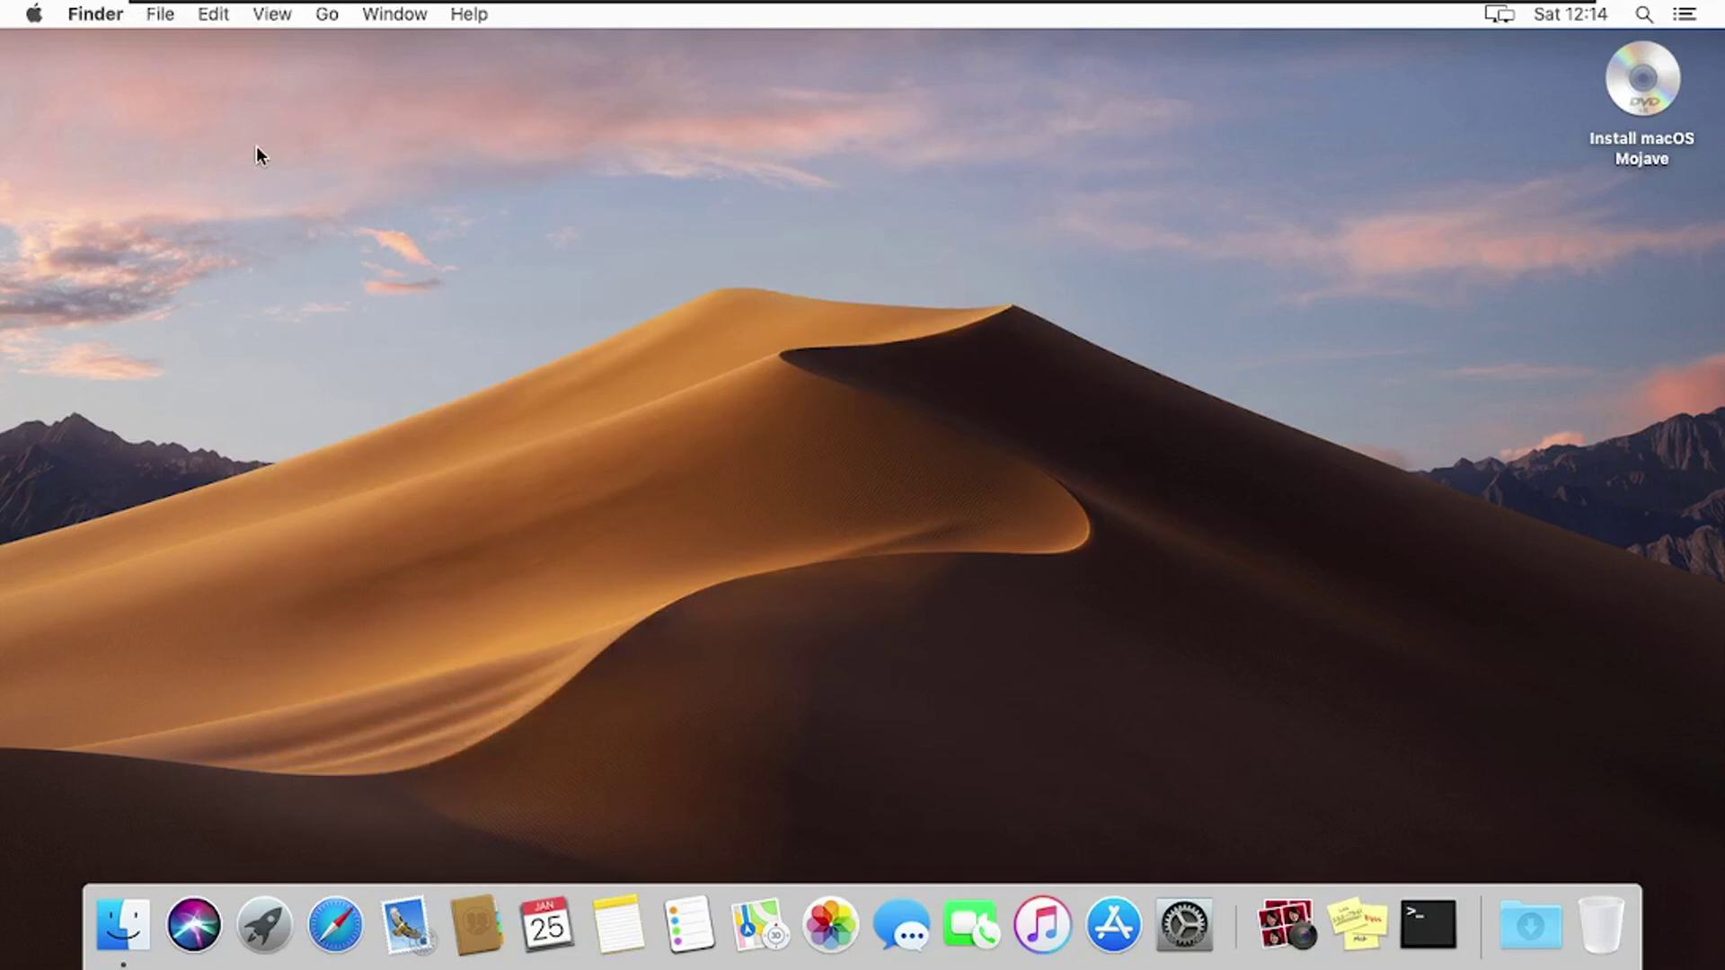
Power off the running macOS 10.14 VM, then relaunch VMware Workstation Pro and power it back on.
{"action": "mouse_move", "coordinate": [1068, 5]}
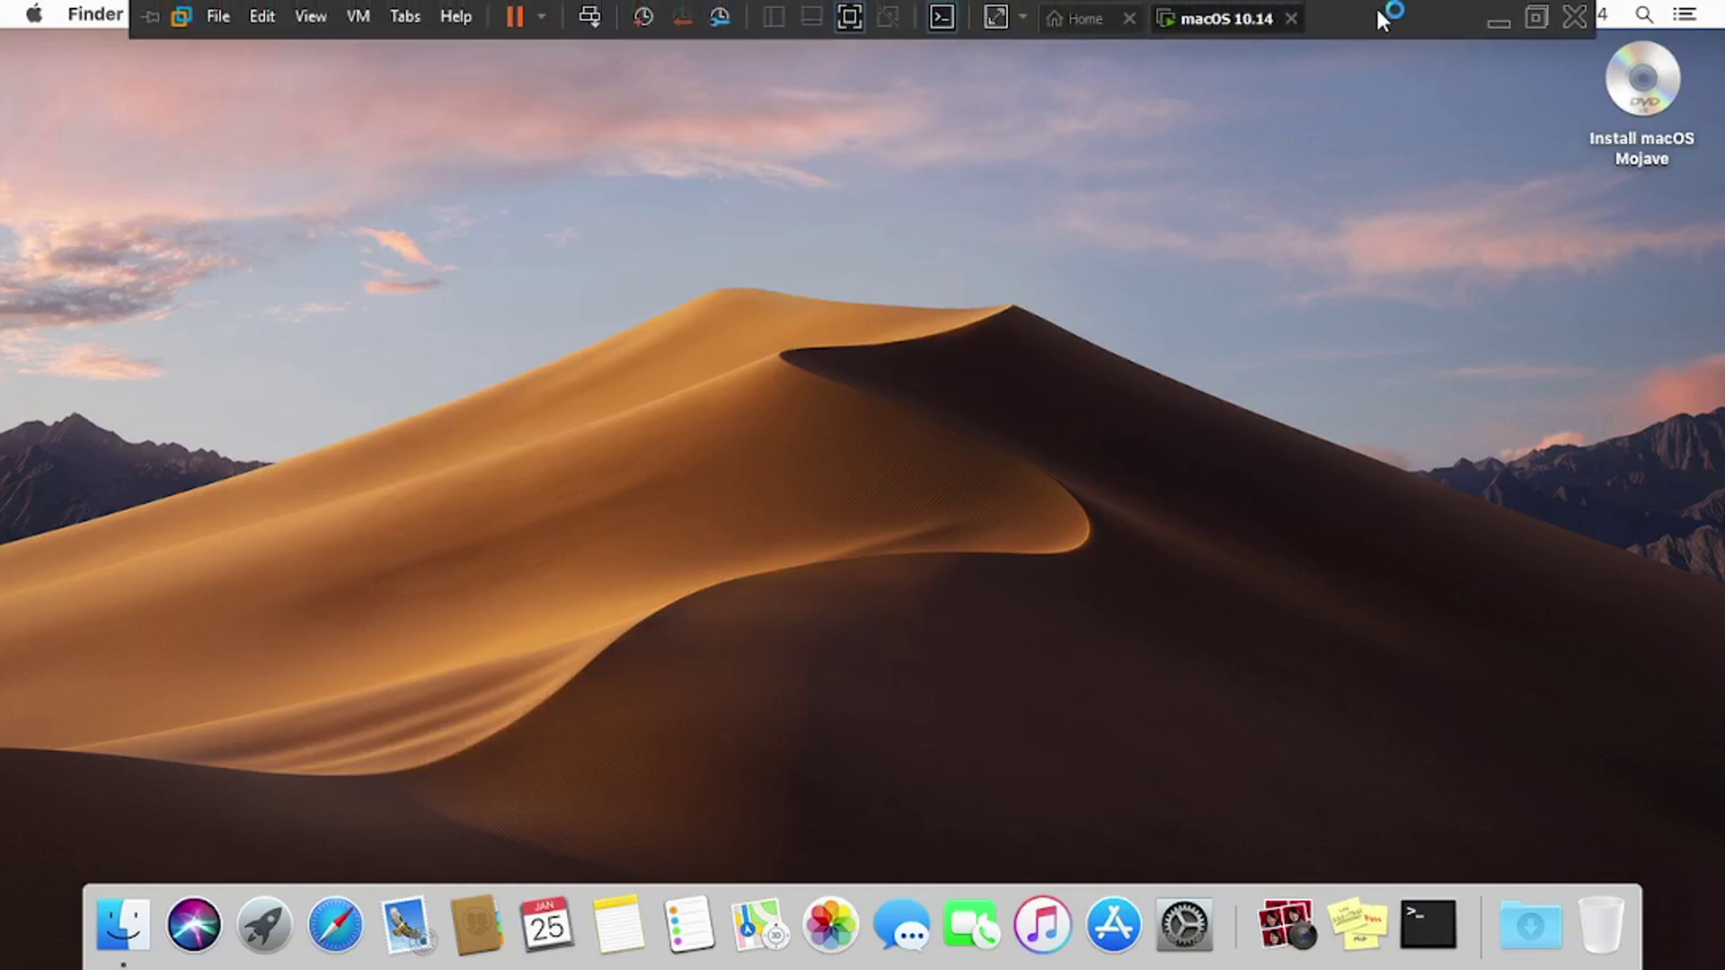
{"action": "left_click", "coordinate": [1574, 18]}
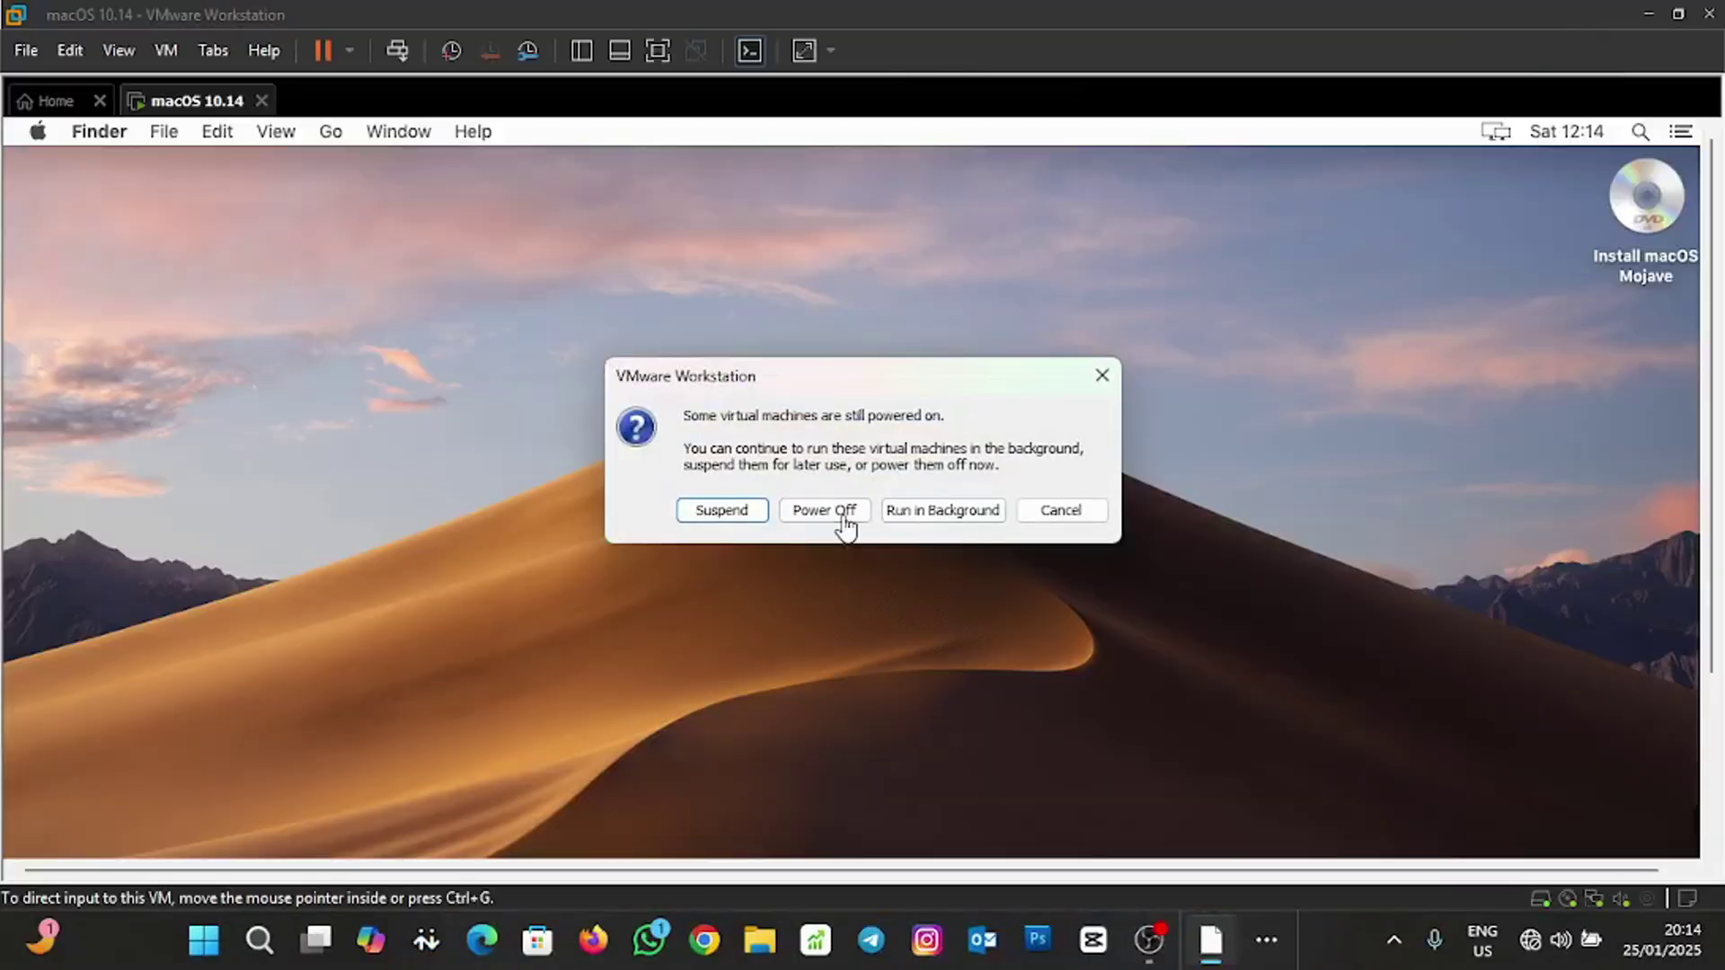
{"action": "left_click", "coordinate": [844, 516]}
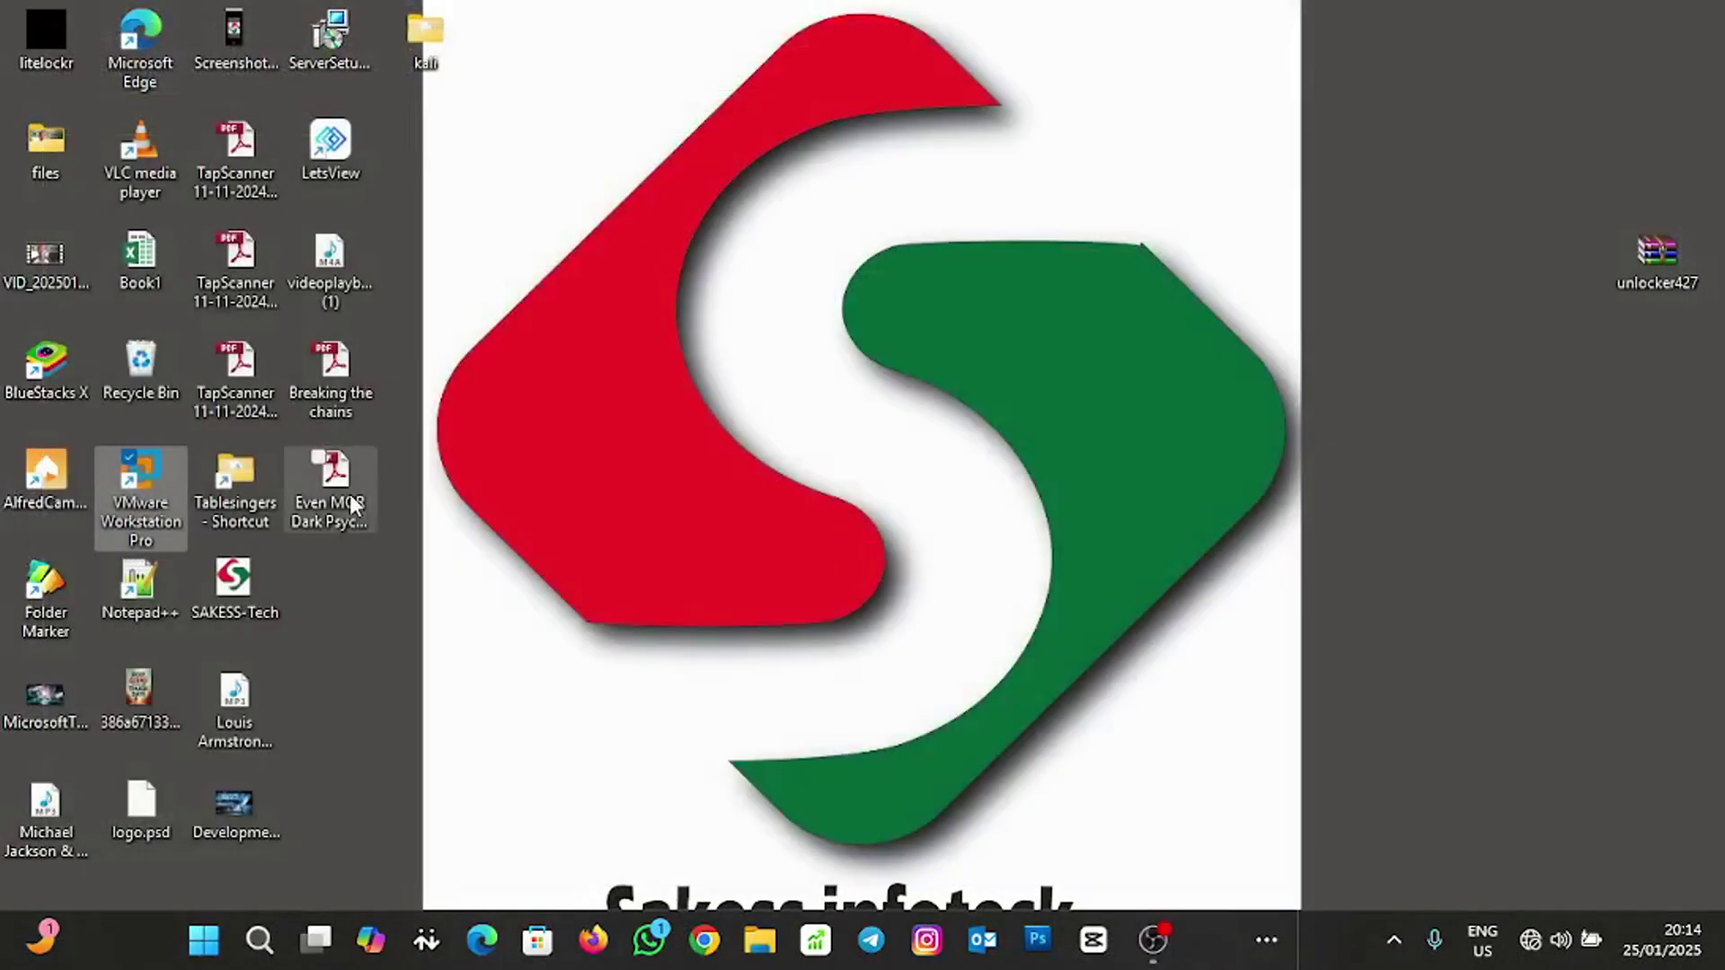
{"action": "double_click", "coordinate": [120, 515]}
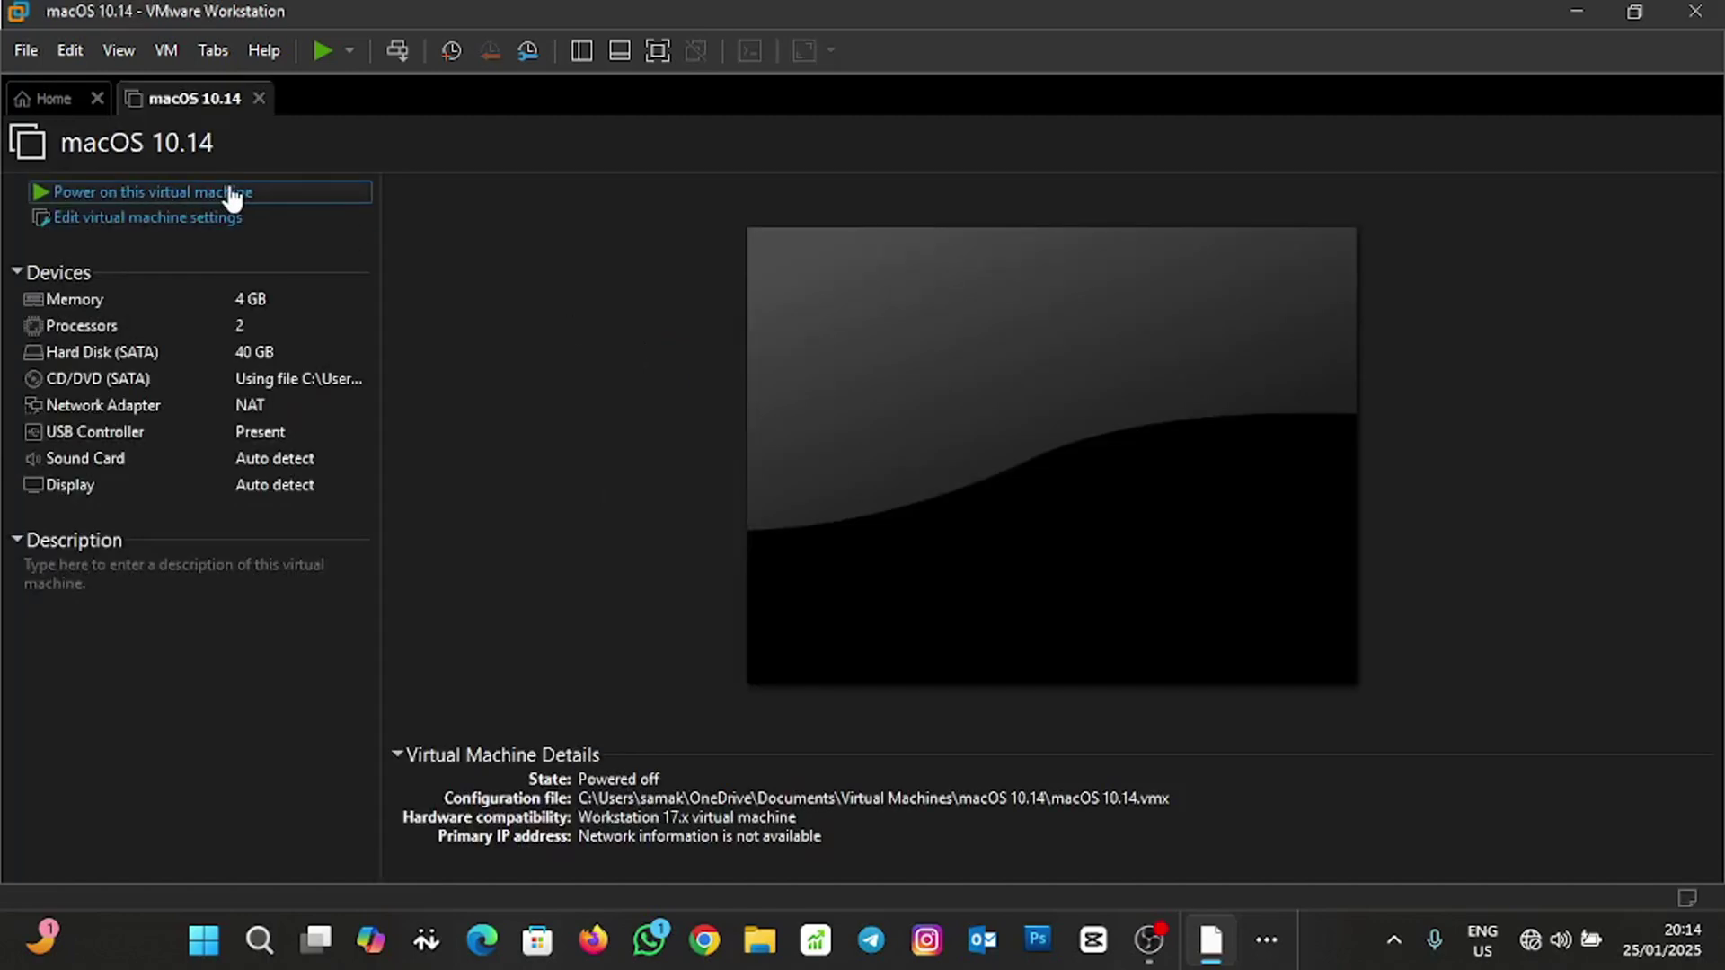
{"action": "left_click", "coordinate": [232, 195]}
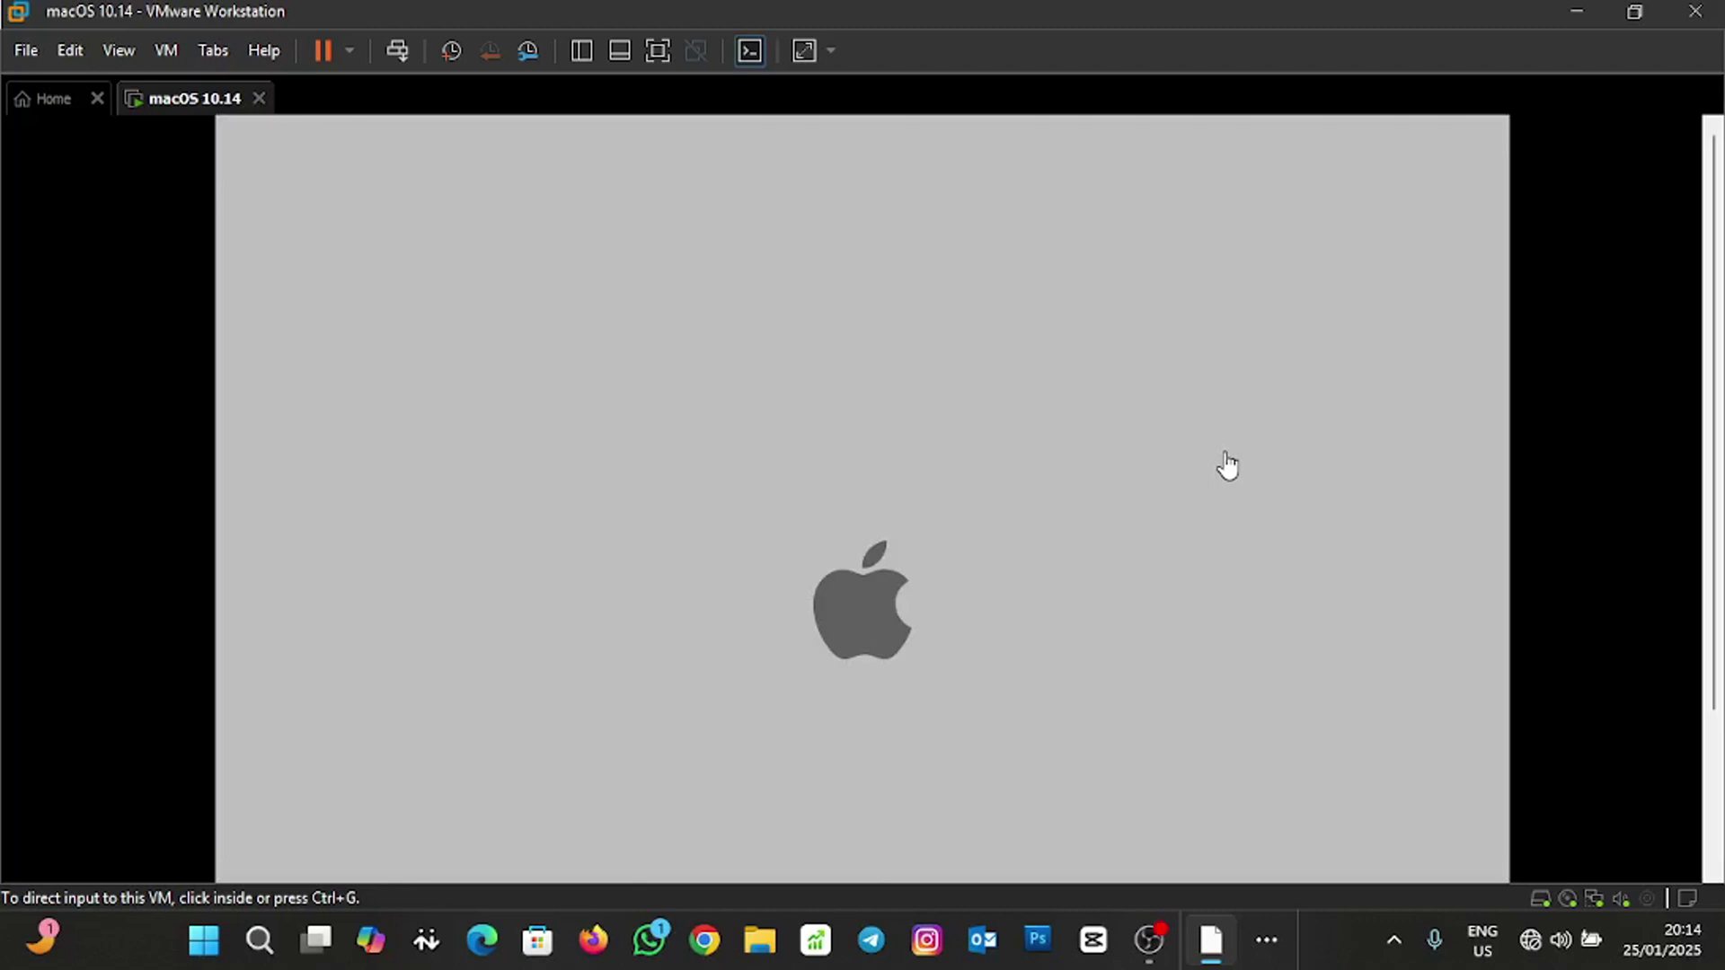
Try logging in with the old account password at the macOS login screen.
{"action": "left_click", "coordinate": [1228, 466]}
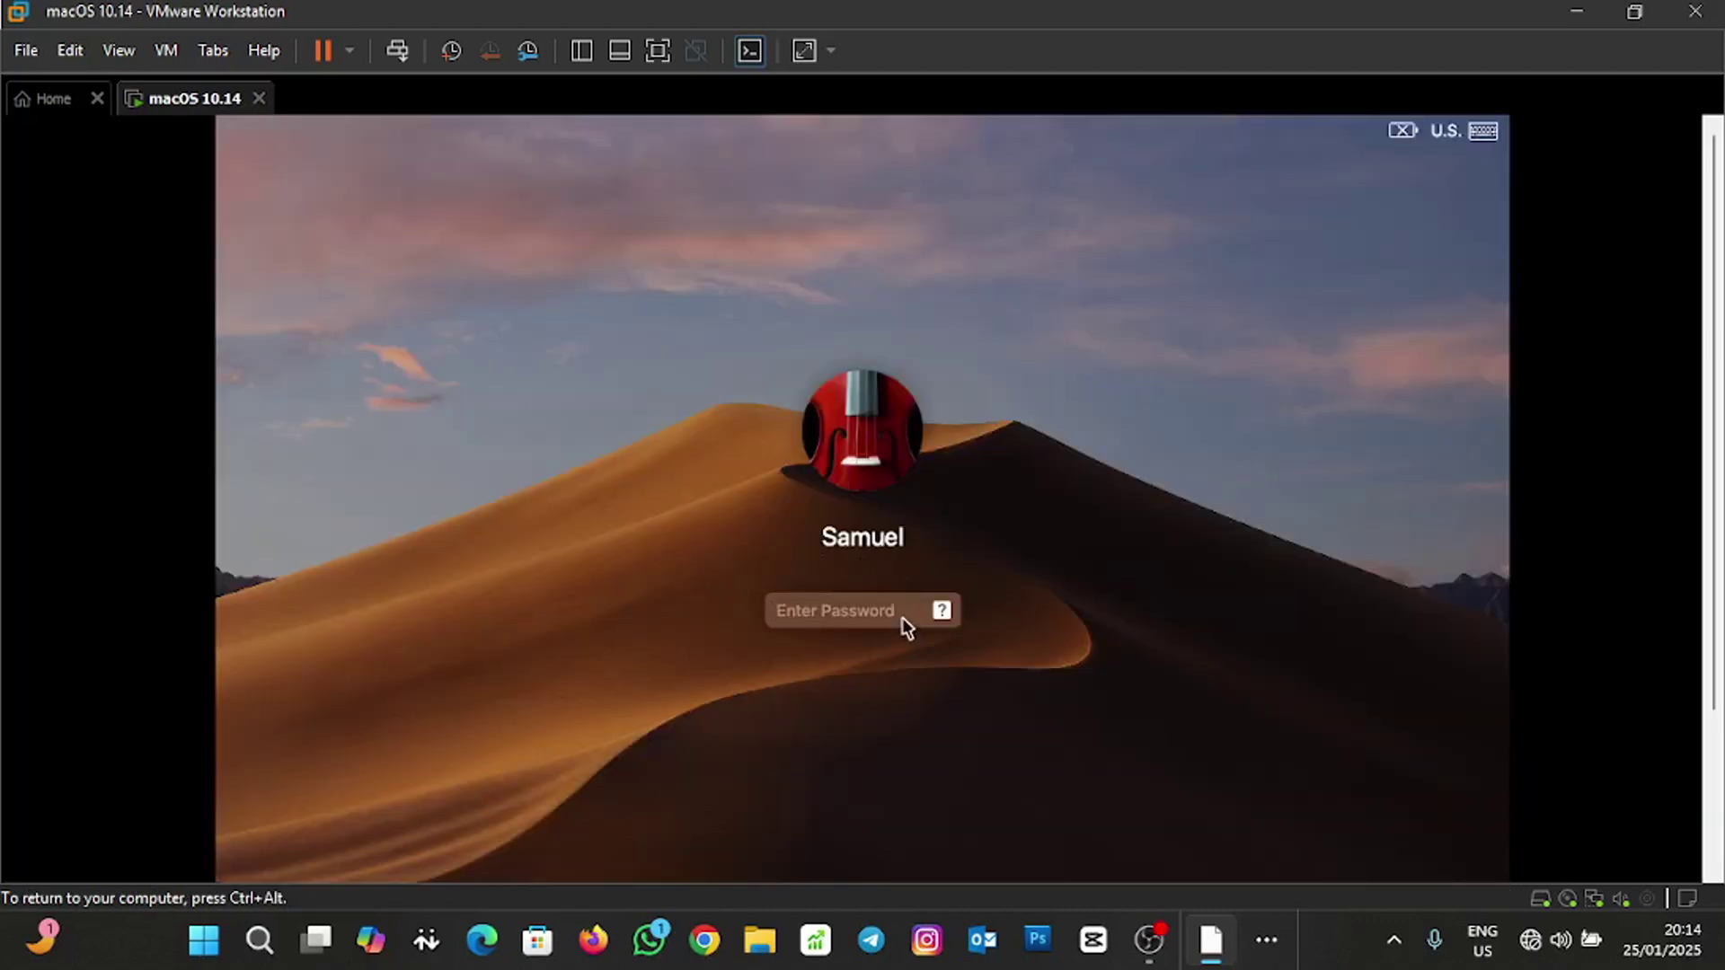
{"action": "type", "text": "a•••••••••••••••"}
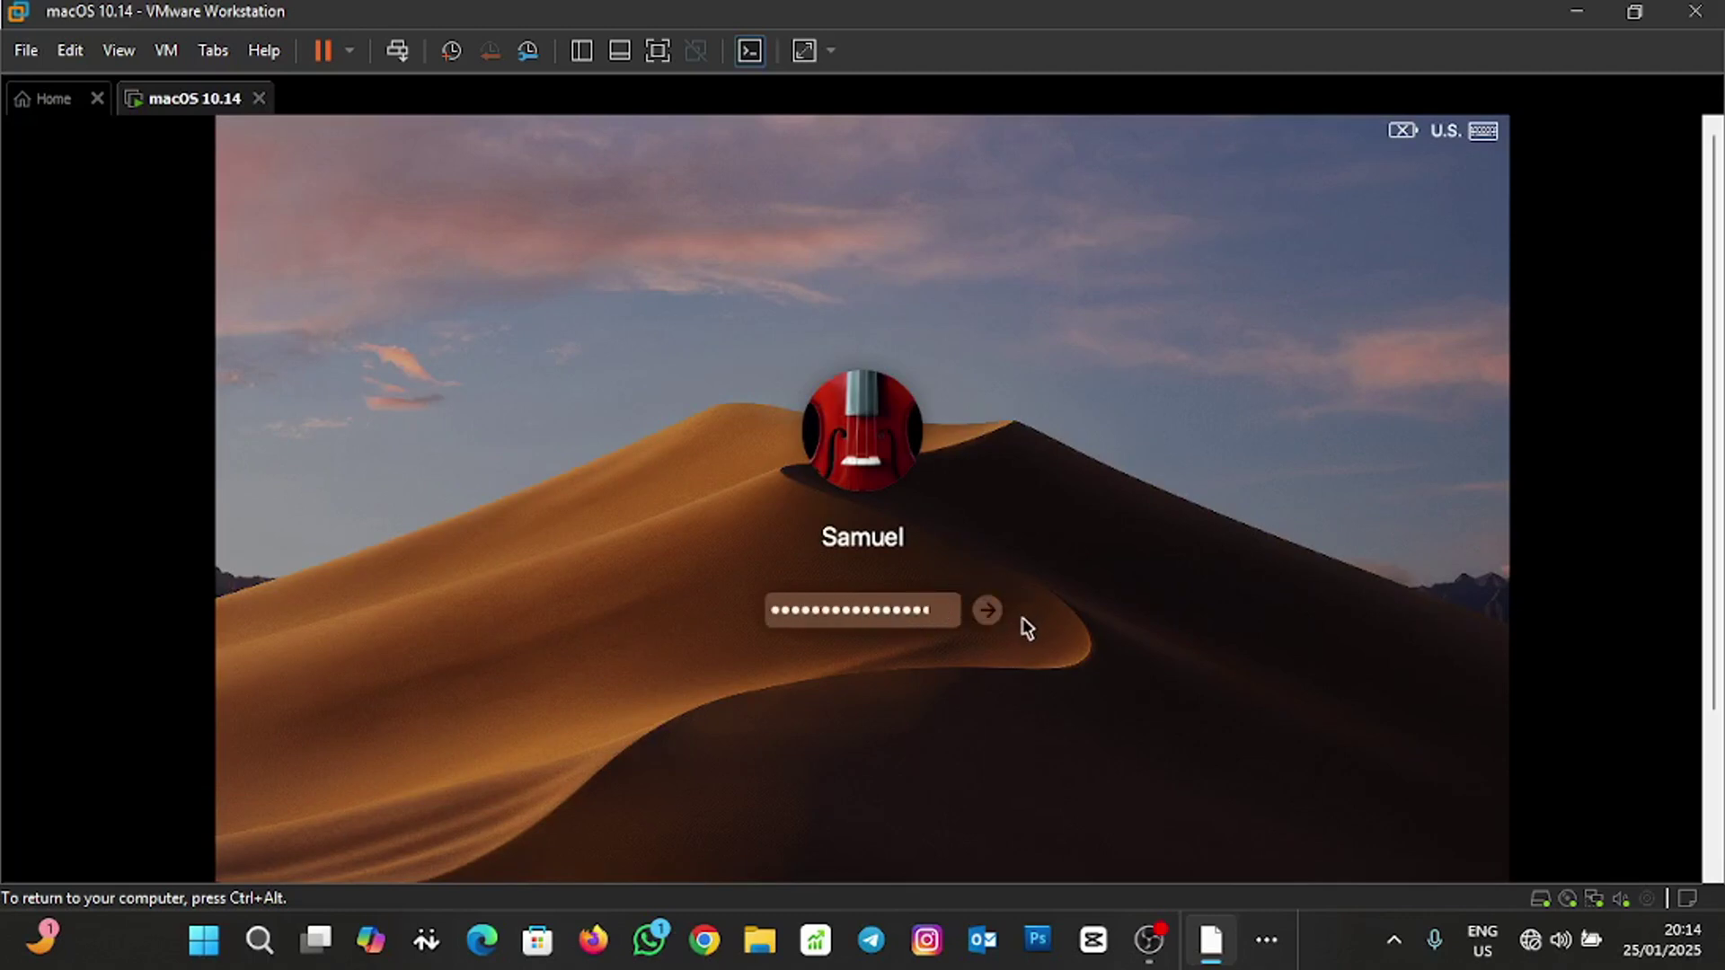
{"action": "left_click", "coordinate": [986, 612]}
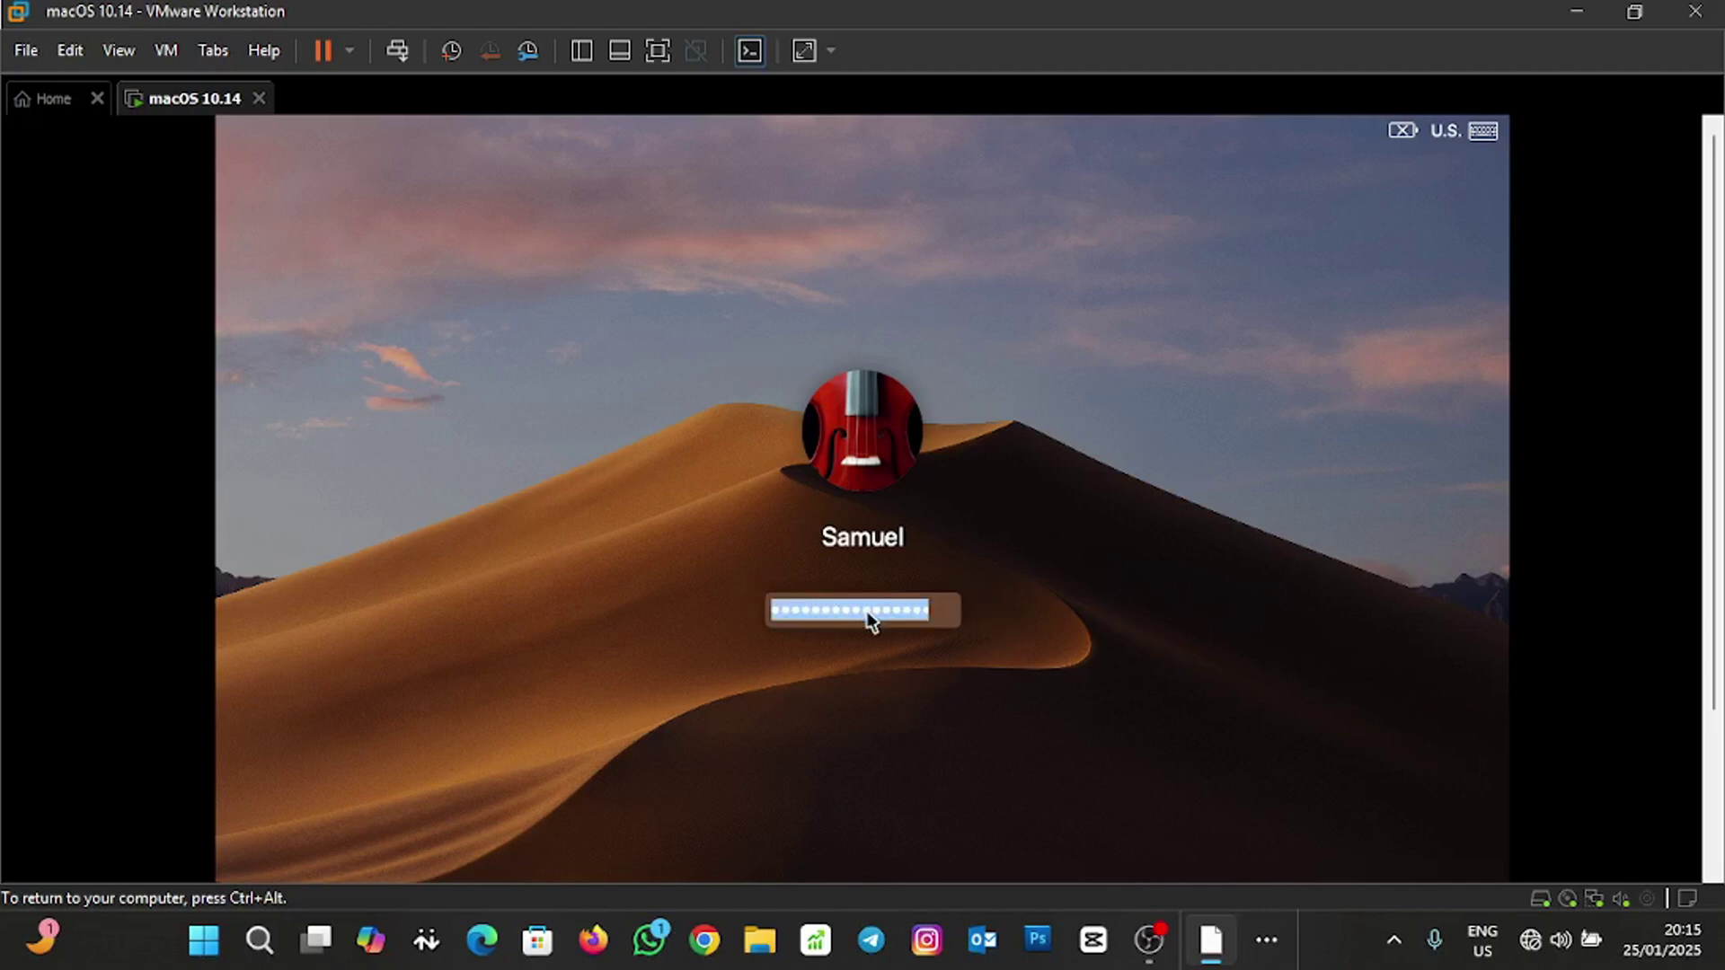
Clear the rejected password and choose to reset it using the FileVault recovery key.
{"action": "key", "text": "BackSpace"}
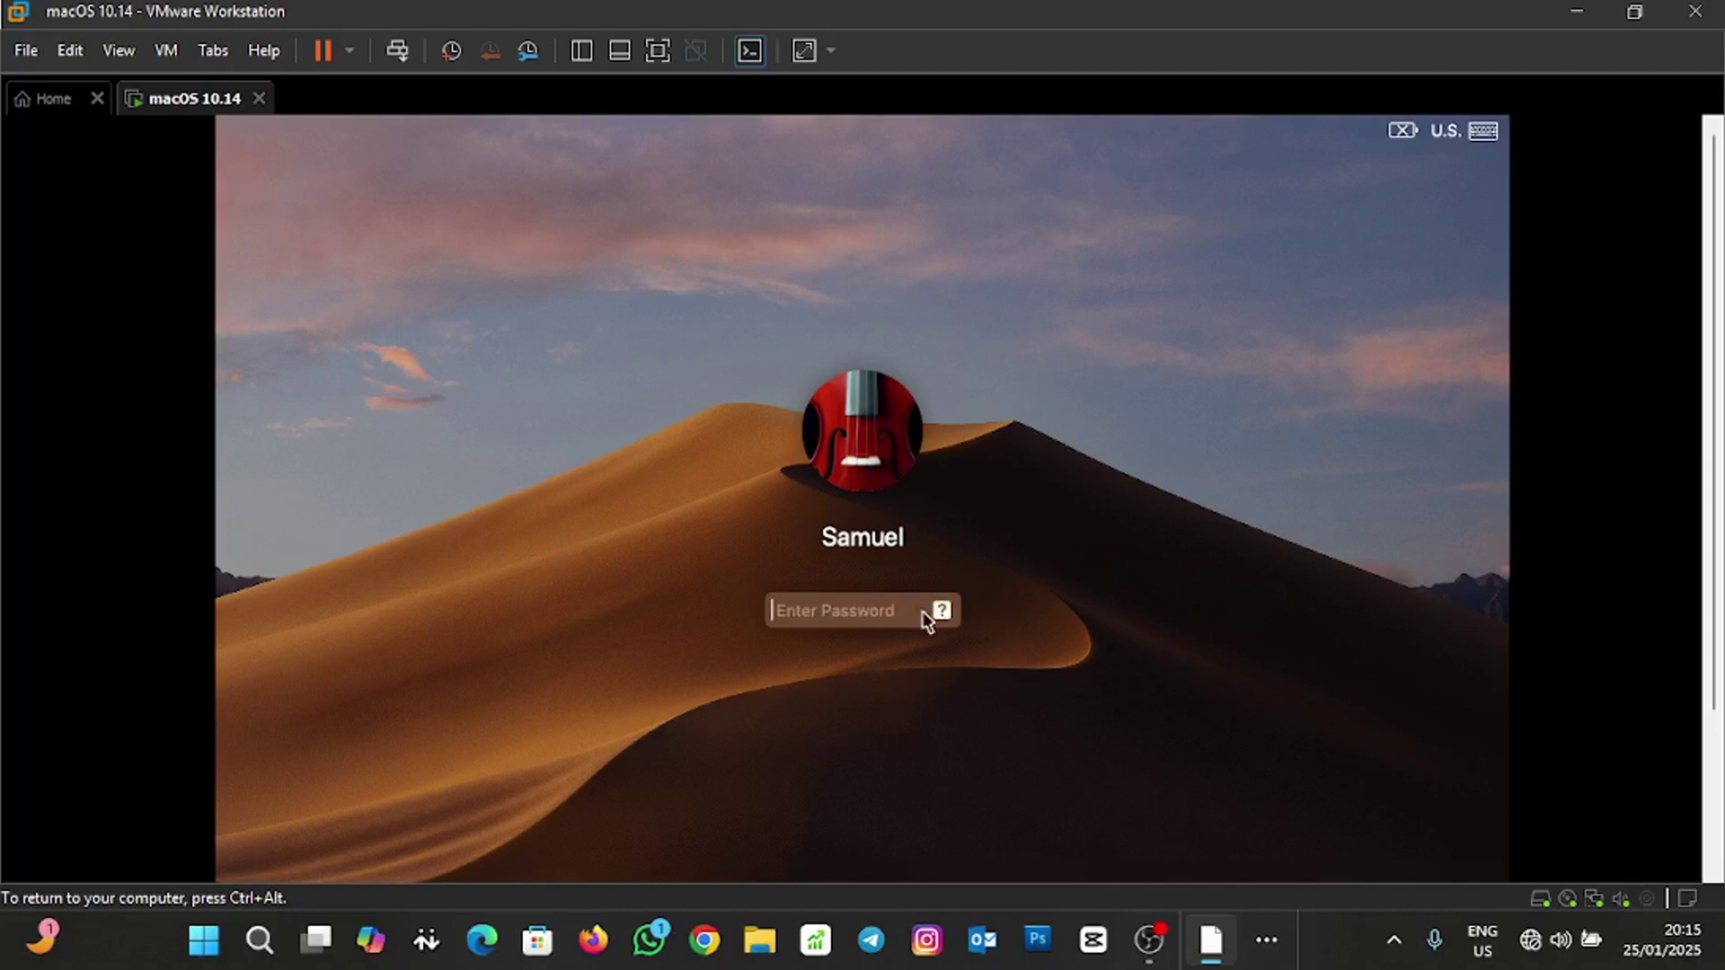
{"action": "left_click", "coordinate": [943, 613]}
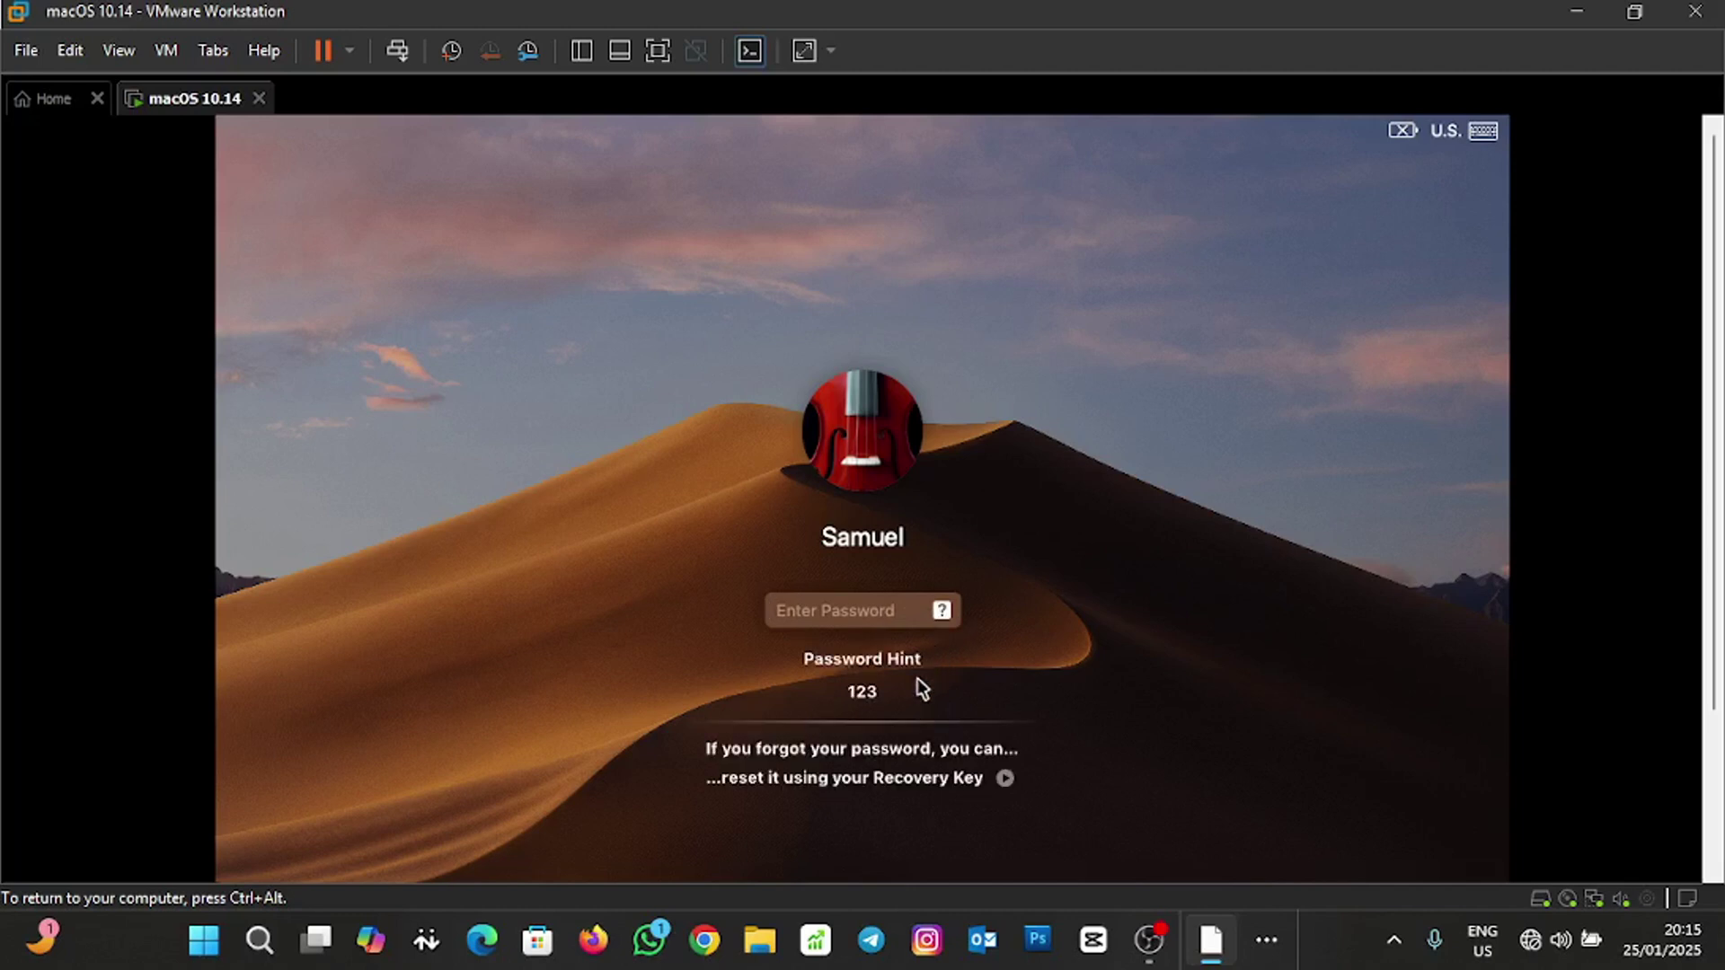
{"action": "left_click", "coordinate": [1004, 779]}
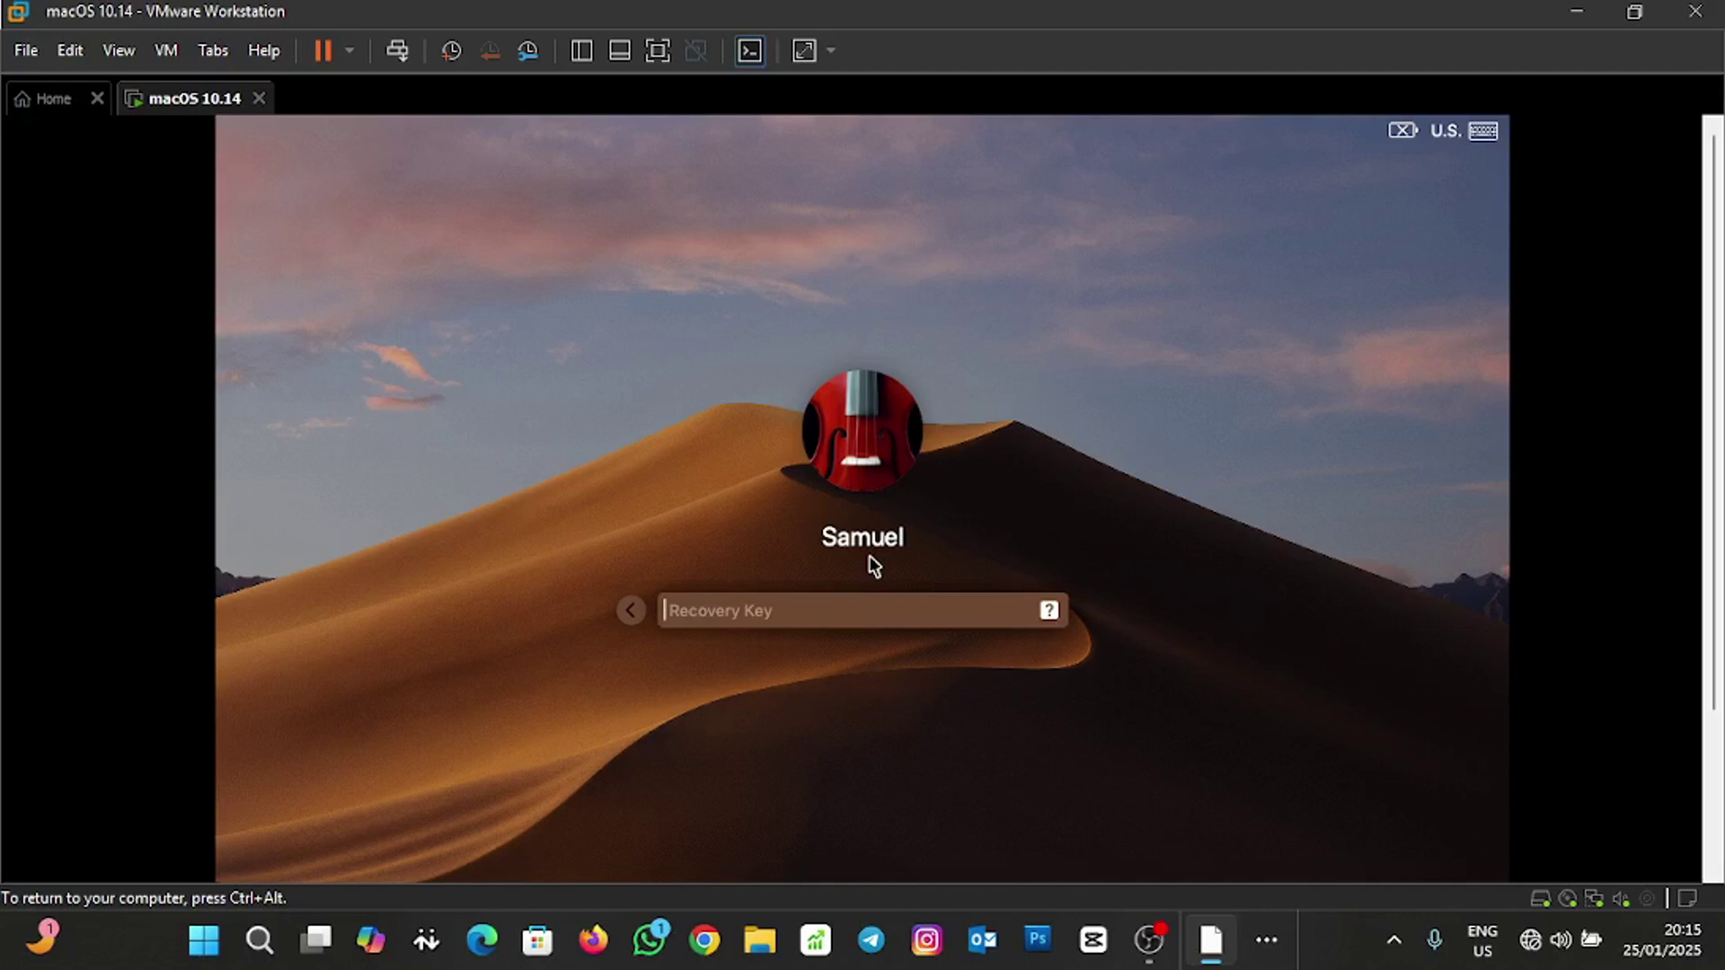
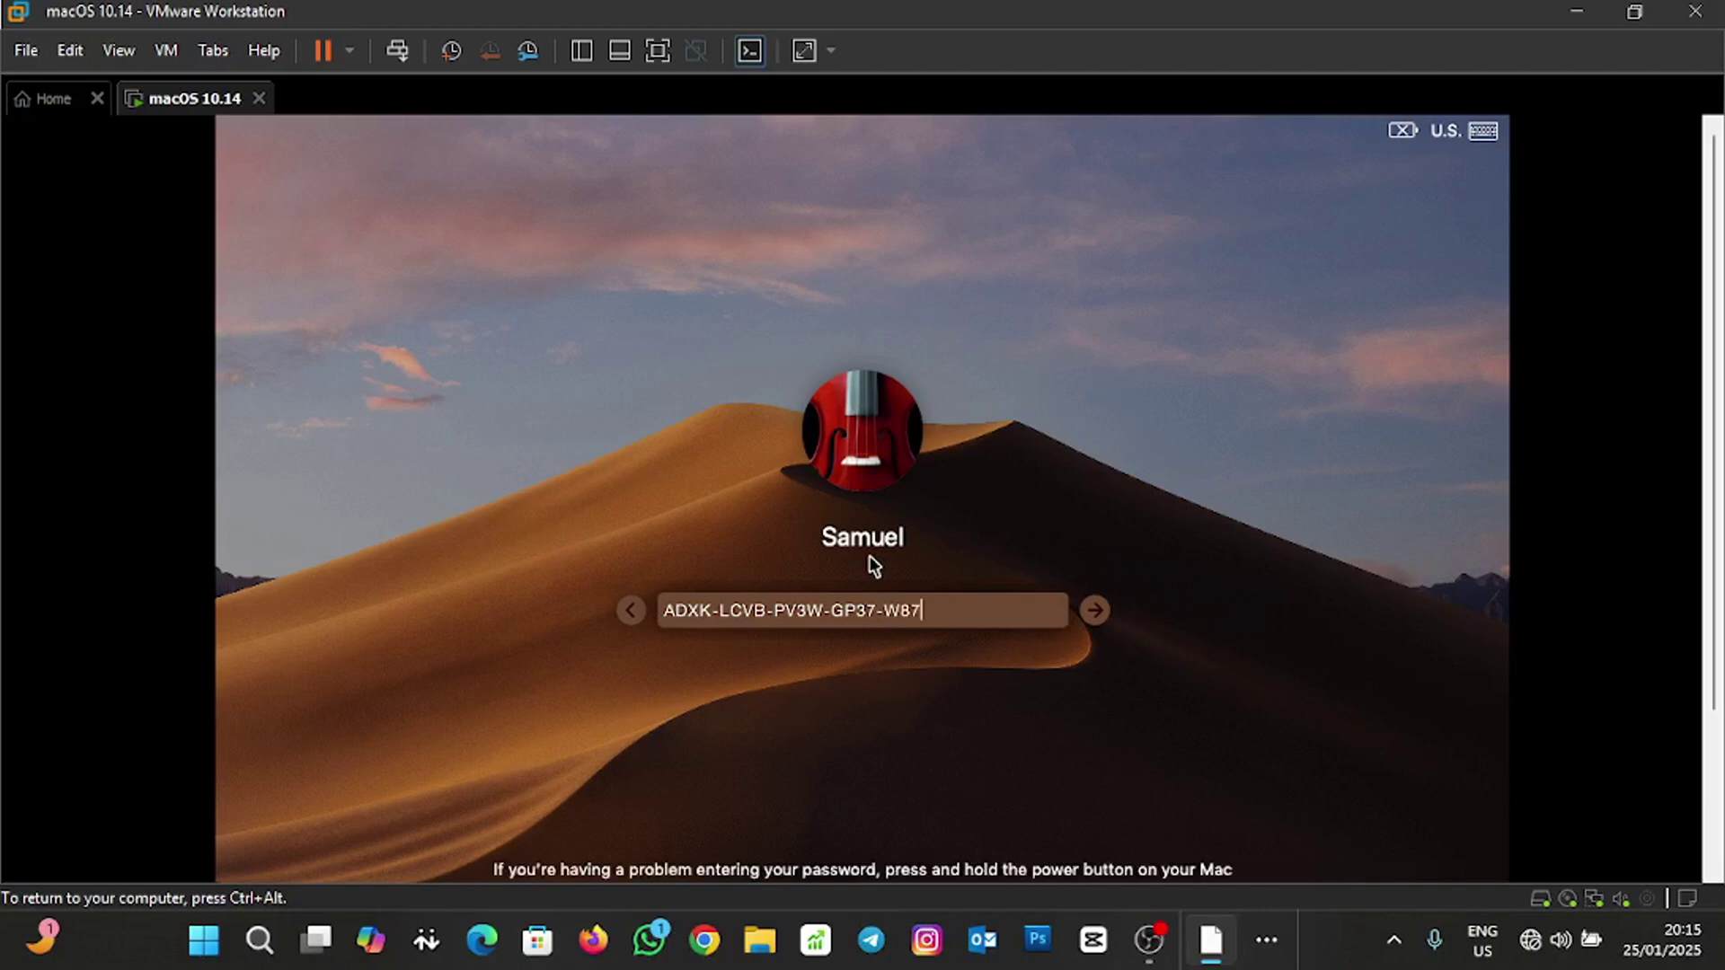
Submit the recovery key to bring up the Reset Password prompt.
{"action": "left_click", "coordinate": [1092, 613]}
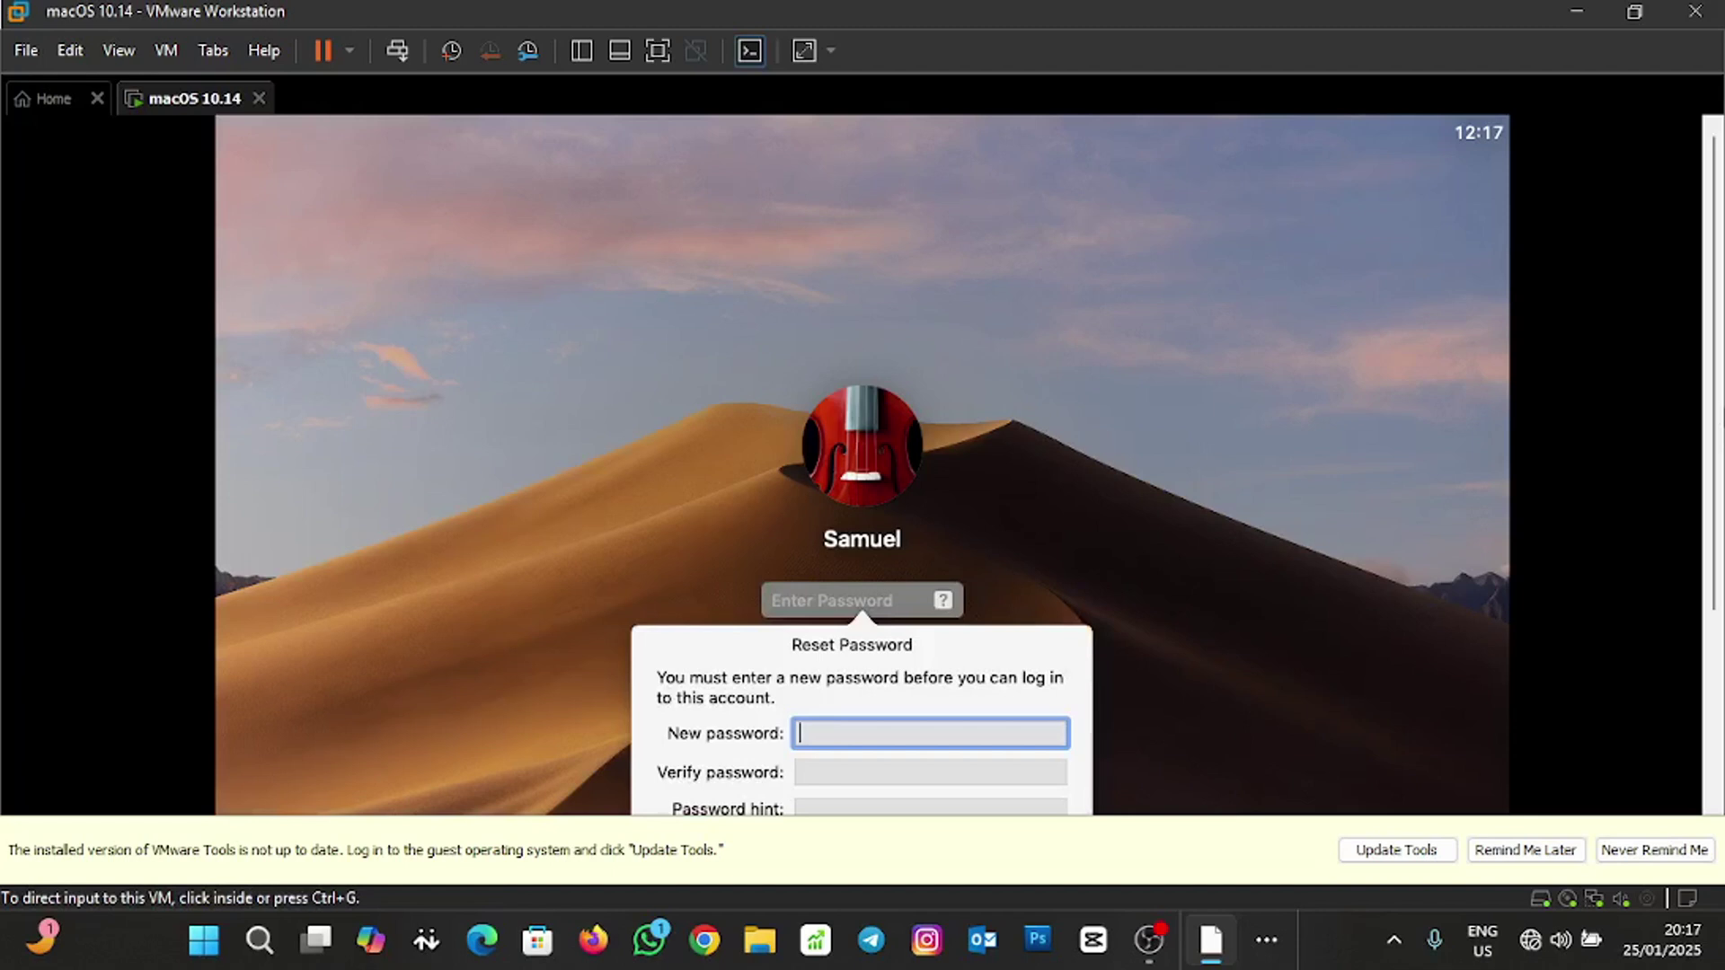
Enter and verify the new account password, with 'scr' as the password hint.
{"action": "scroll", "coordinate": [862, 465], "scroll_direction": "down", "scroll_amount": 3}
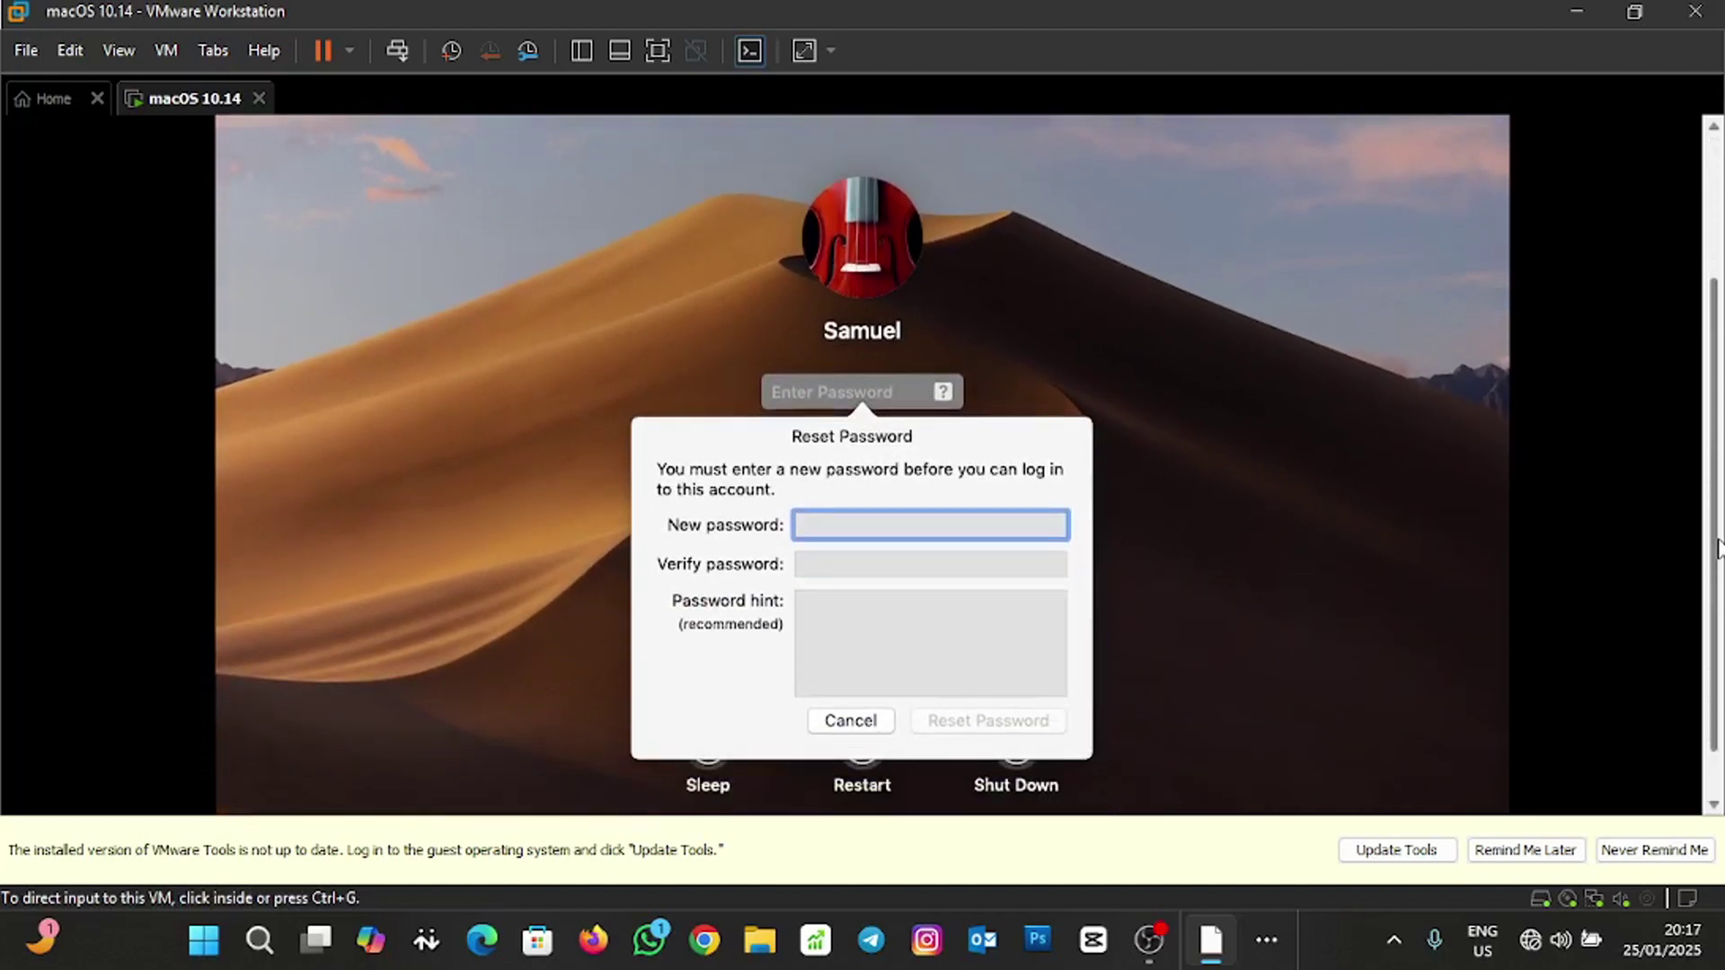
{"action": "left_click", "coordinate": [1054, 526]}
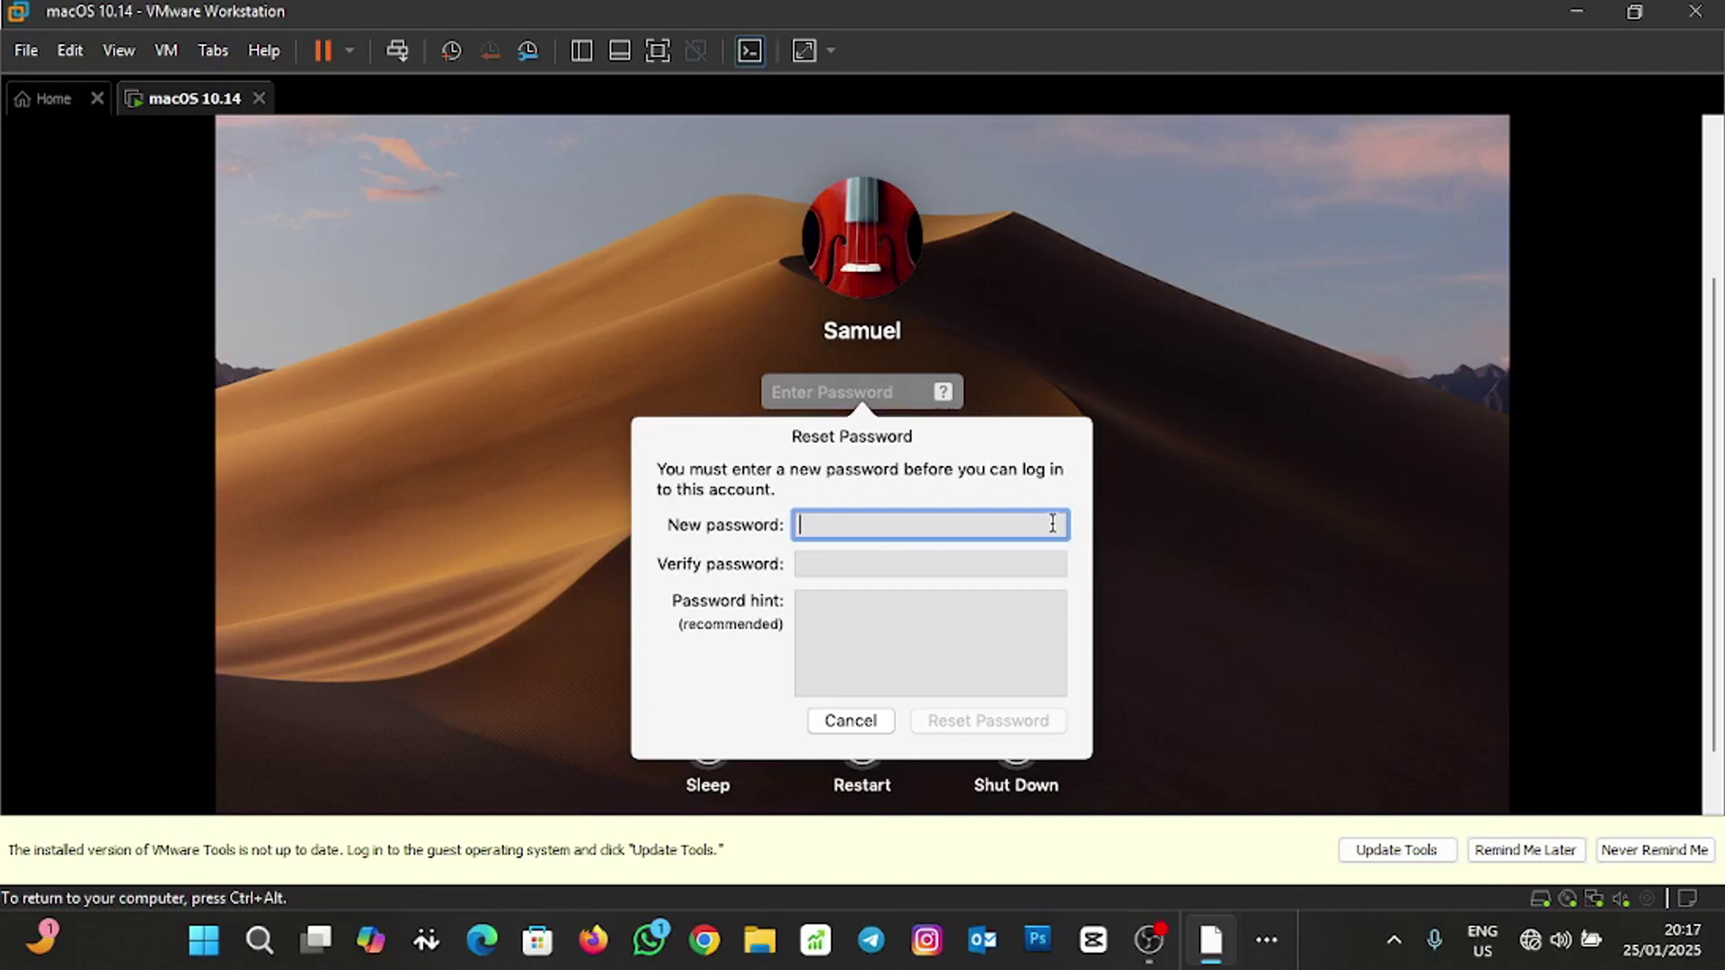
{"action": "type", "text": "••••••••••"}
{"action": "left_click", "coordinate": [1020, 562]}
{"action": "type", "text": "•••••"}
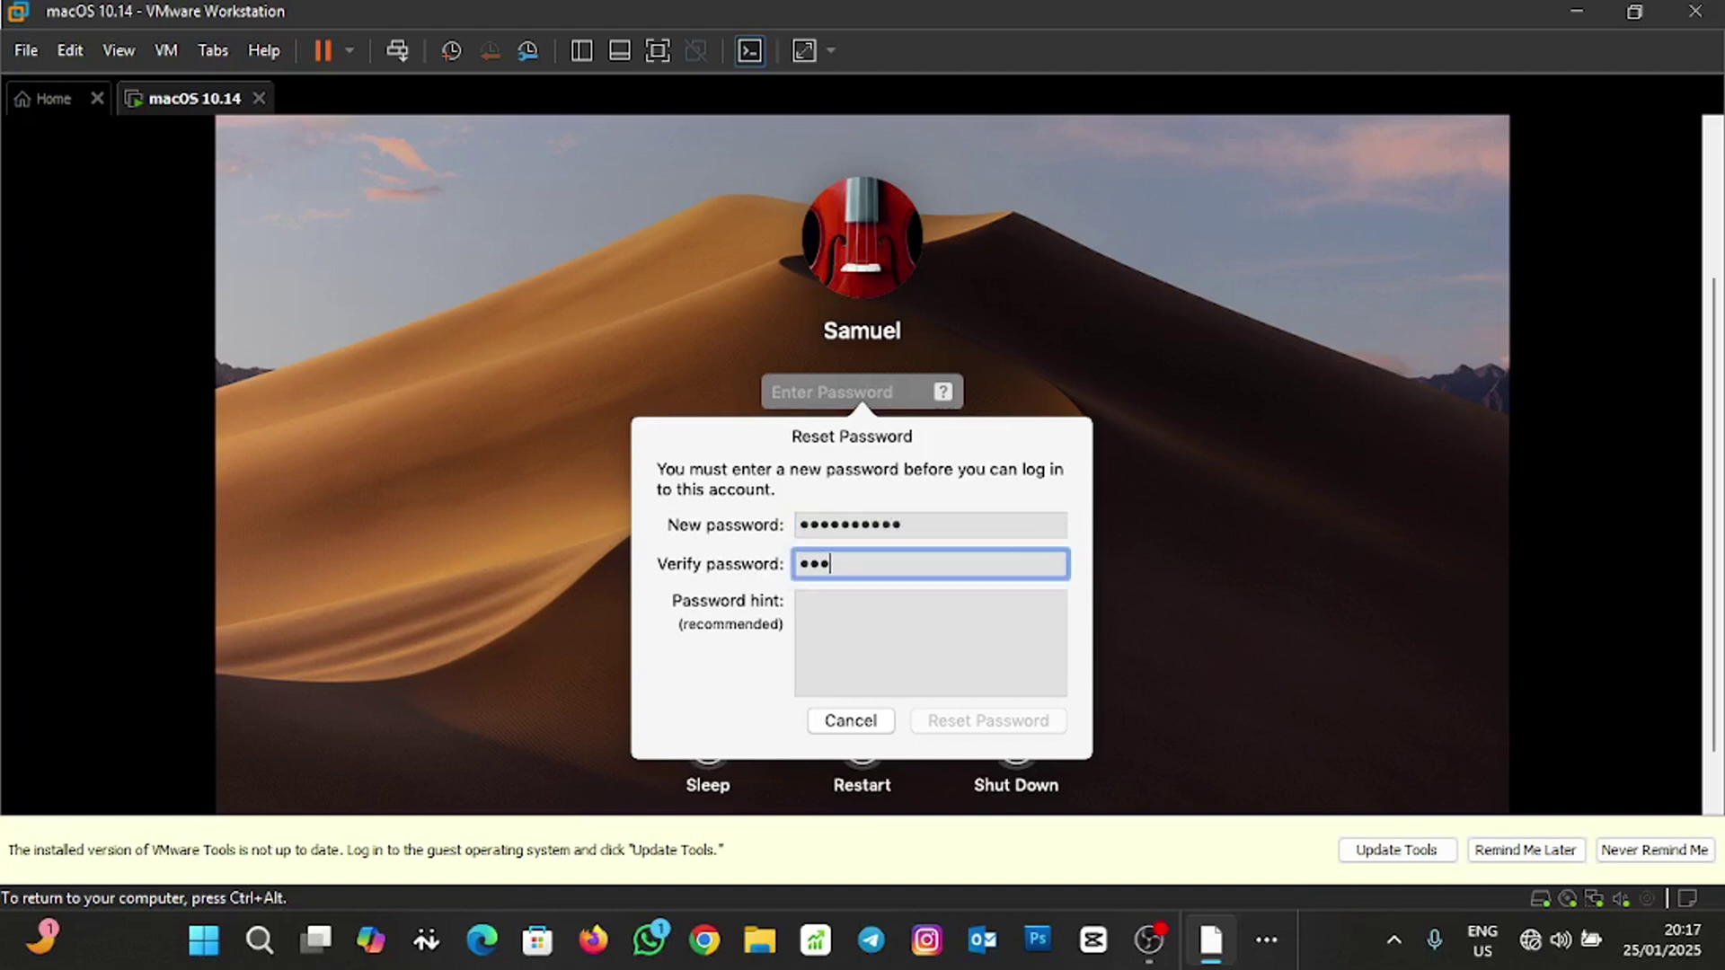
{"action": "type", "text": "••••••"}
{"action": "left_click", "coordinate": [1019, 609]}
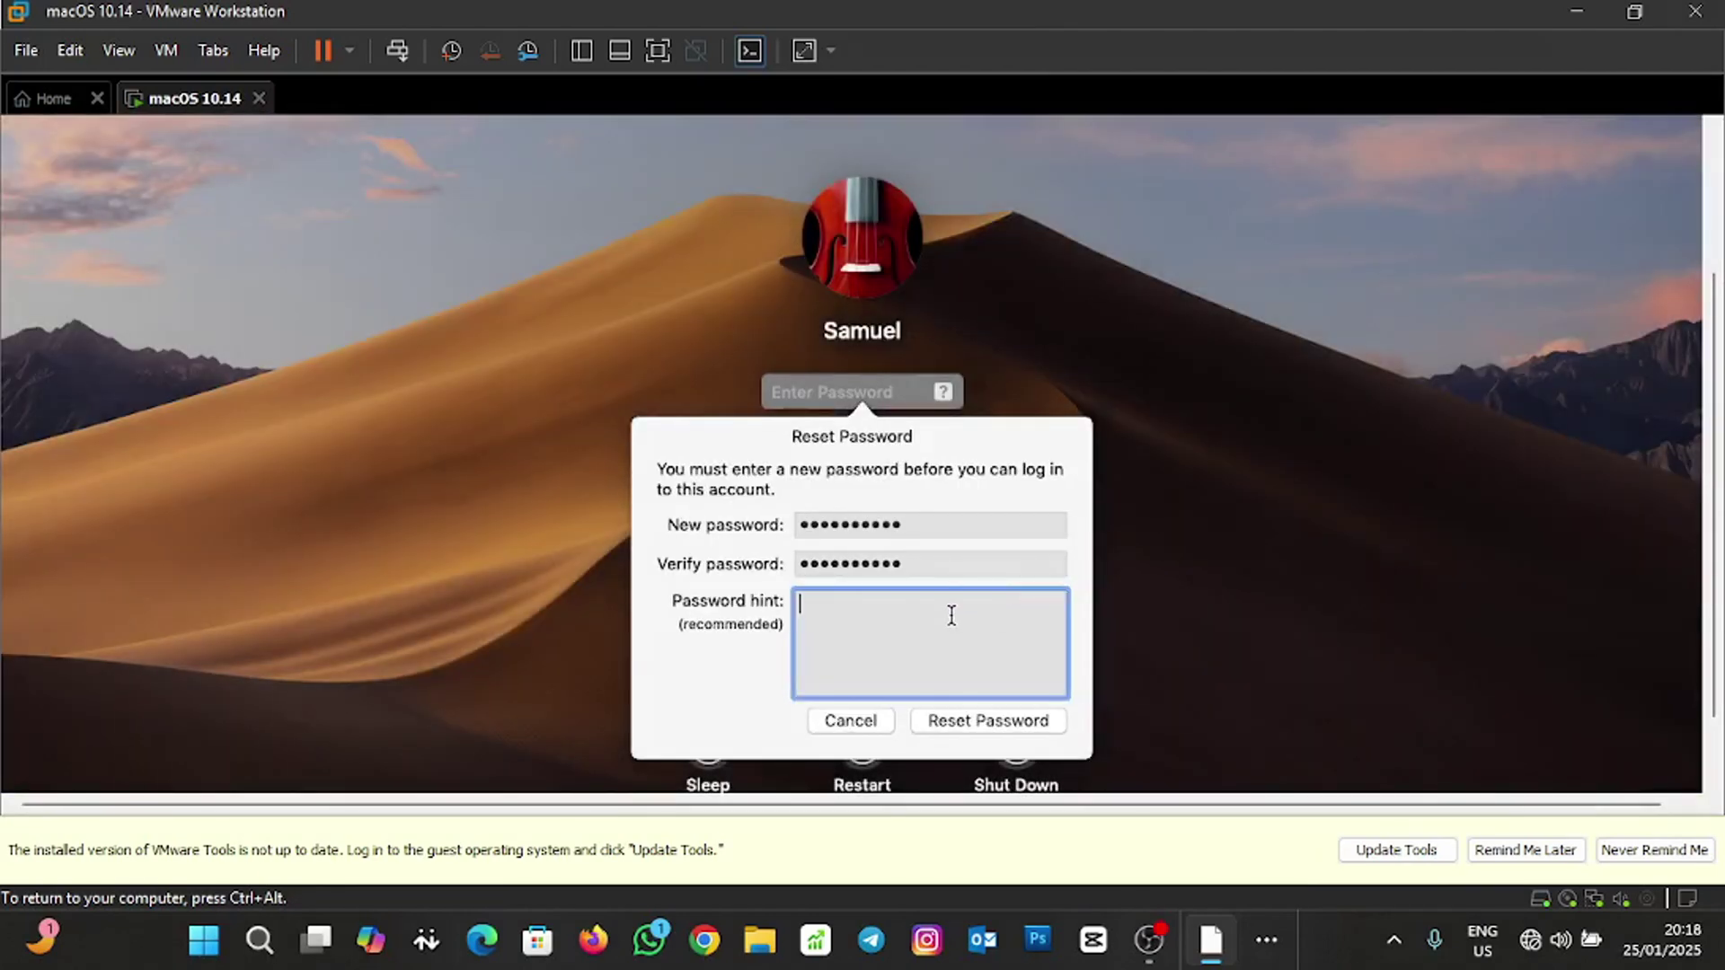
{"action": "type", "text": "pass"}
{"action": "key", "text": "BackSpace"}
{"action": "key", "text": "BackSpace"}
{"action": "key", "text": "BackSpace"}
{"action": "key", "text": "BackSpace"}
{"action": "type", "text": "scr"}
Apply the password reset, then reopen the previous apps in the shutdown-problem alert.
{"action": "left_click", "coordinate": [996, 724]}
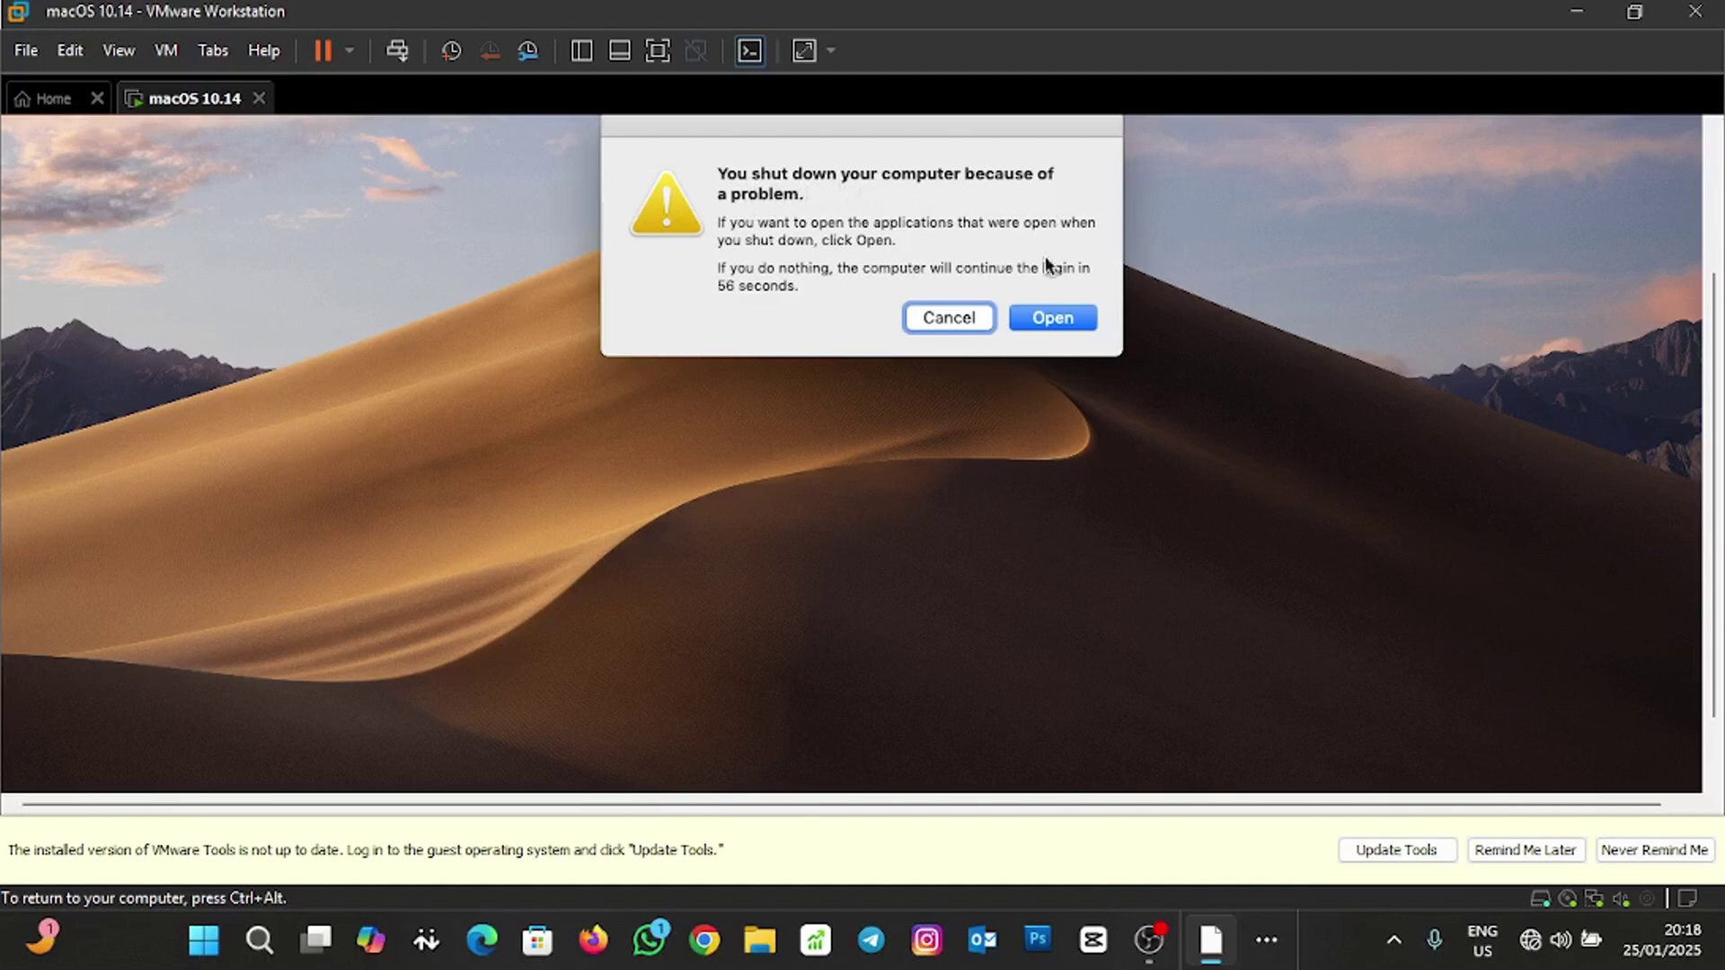
{"action": "left_click", "coordinate": [1055, 326]}
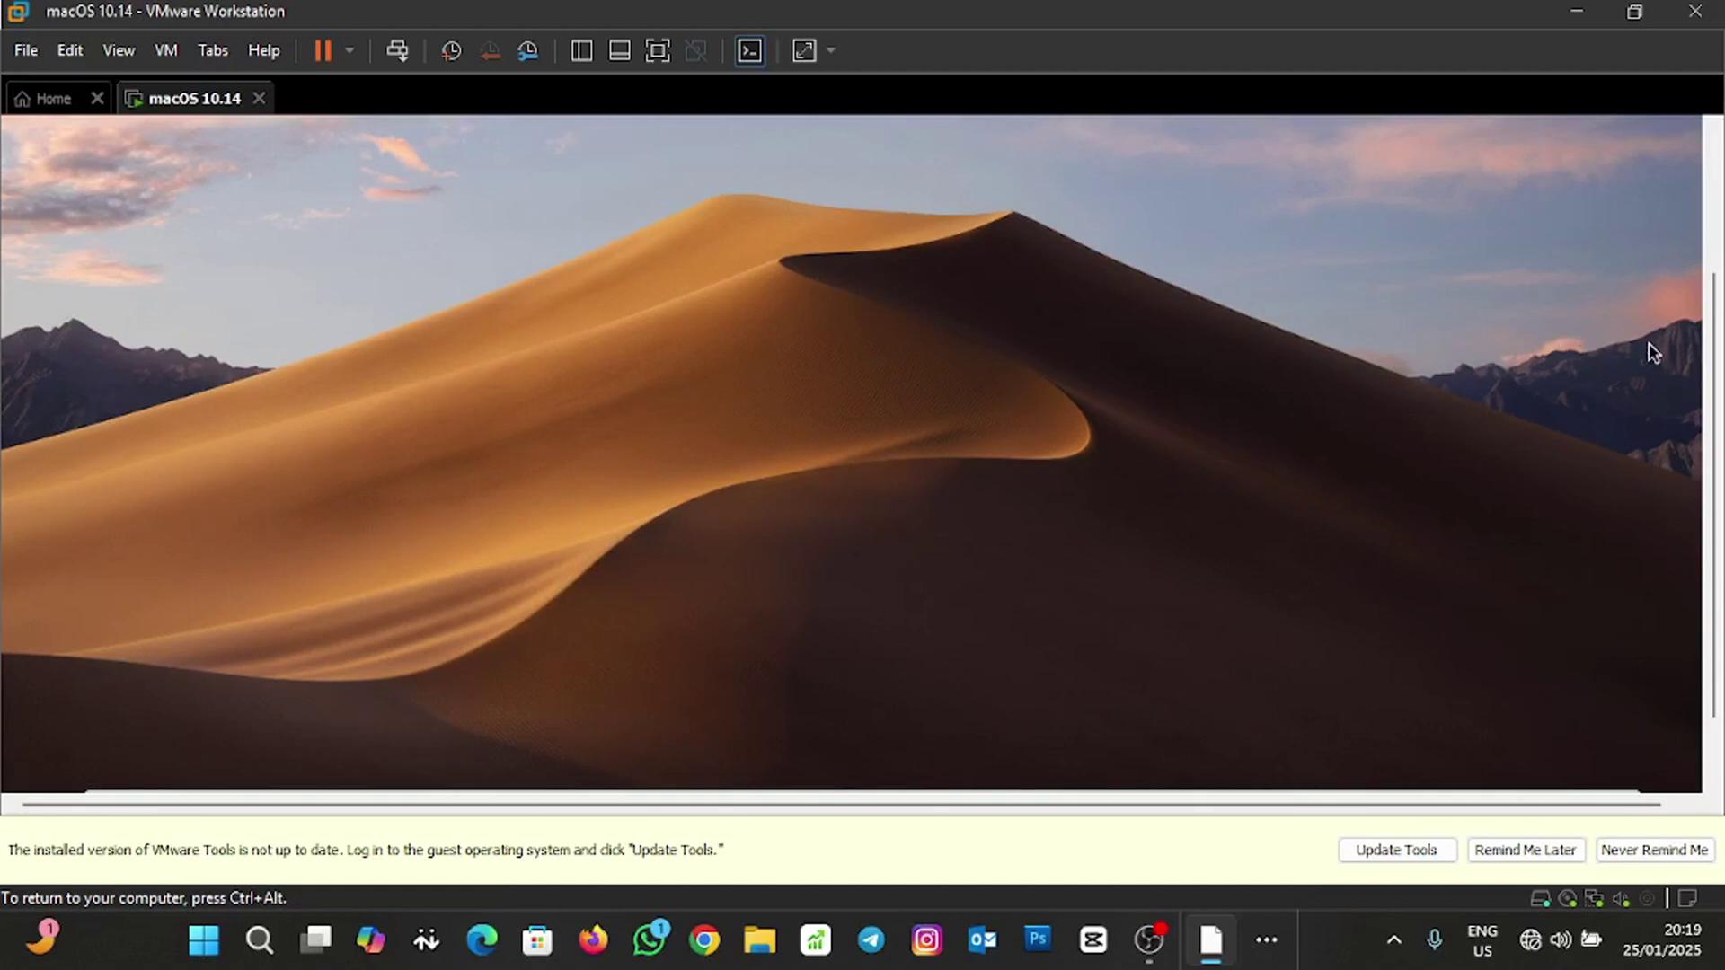
Switch the VM to full screen and close the reopened System Preferences window.
{"action": "scroll", "coordinate": [1718, 453], "scroll_direction": "down", "scroll_amount": 2}
{"action": "scroll", "coordinate": [1703, 360], "scroll_direction": "up", "scroll_amount": 3}
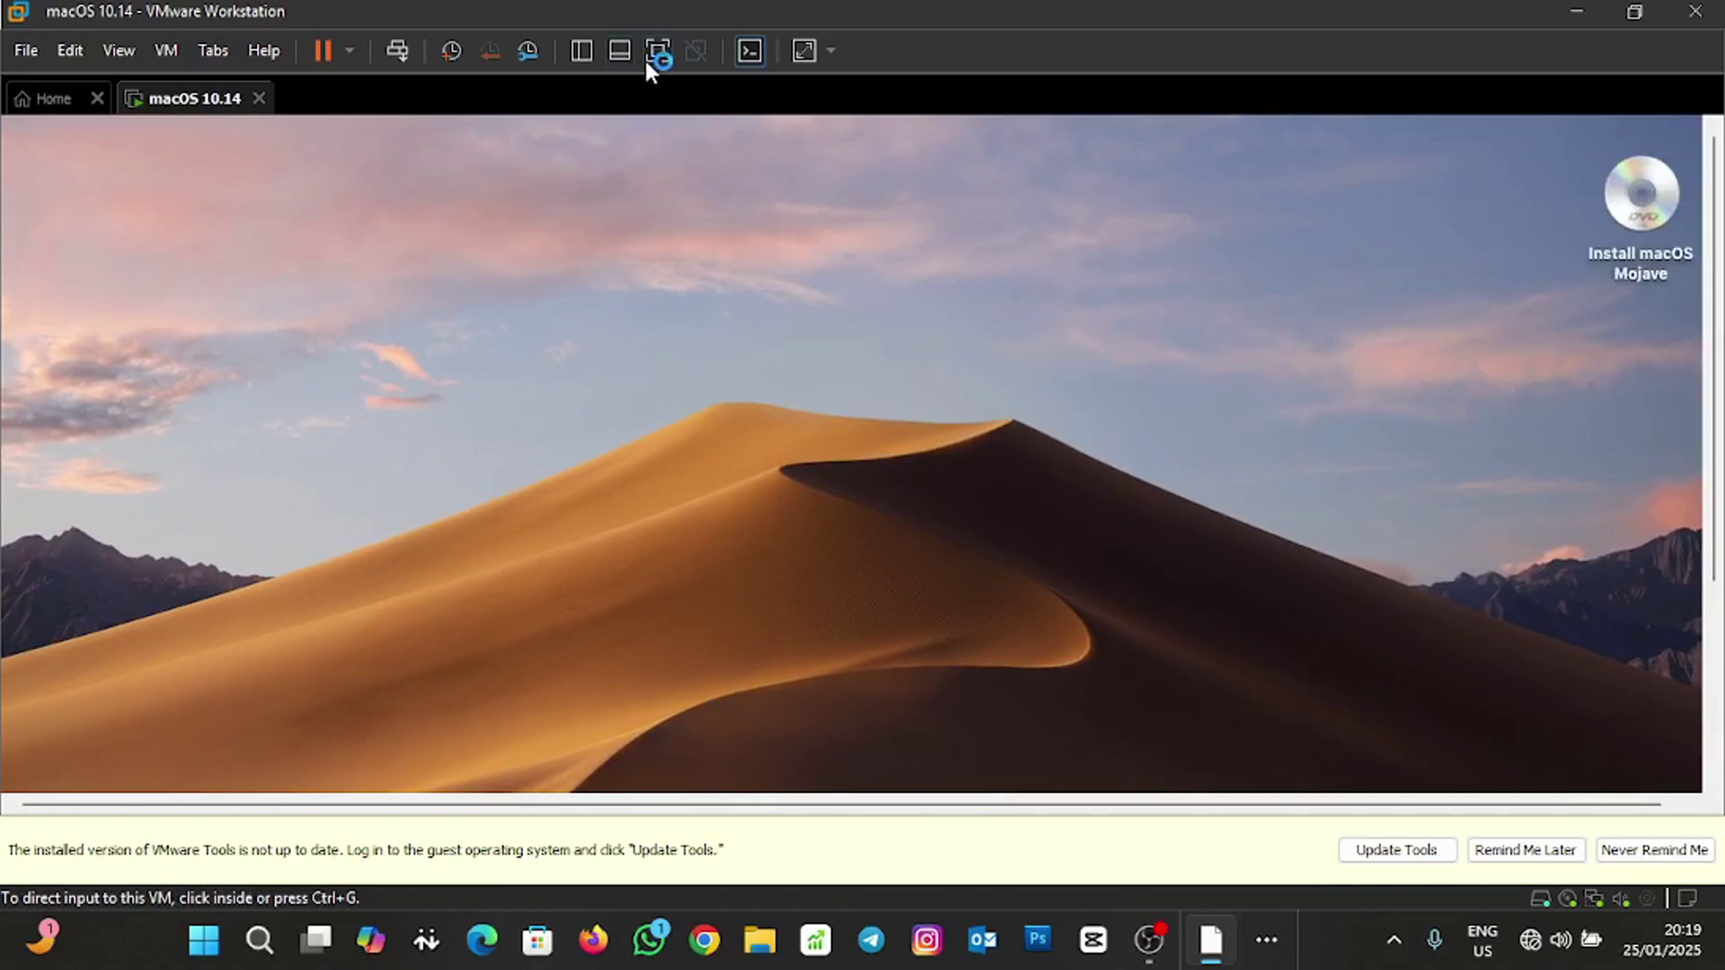
{"action": "left_click", "coordinate": [657, 52]}
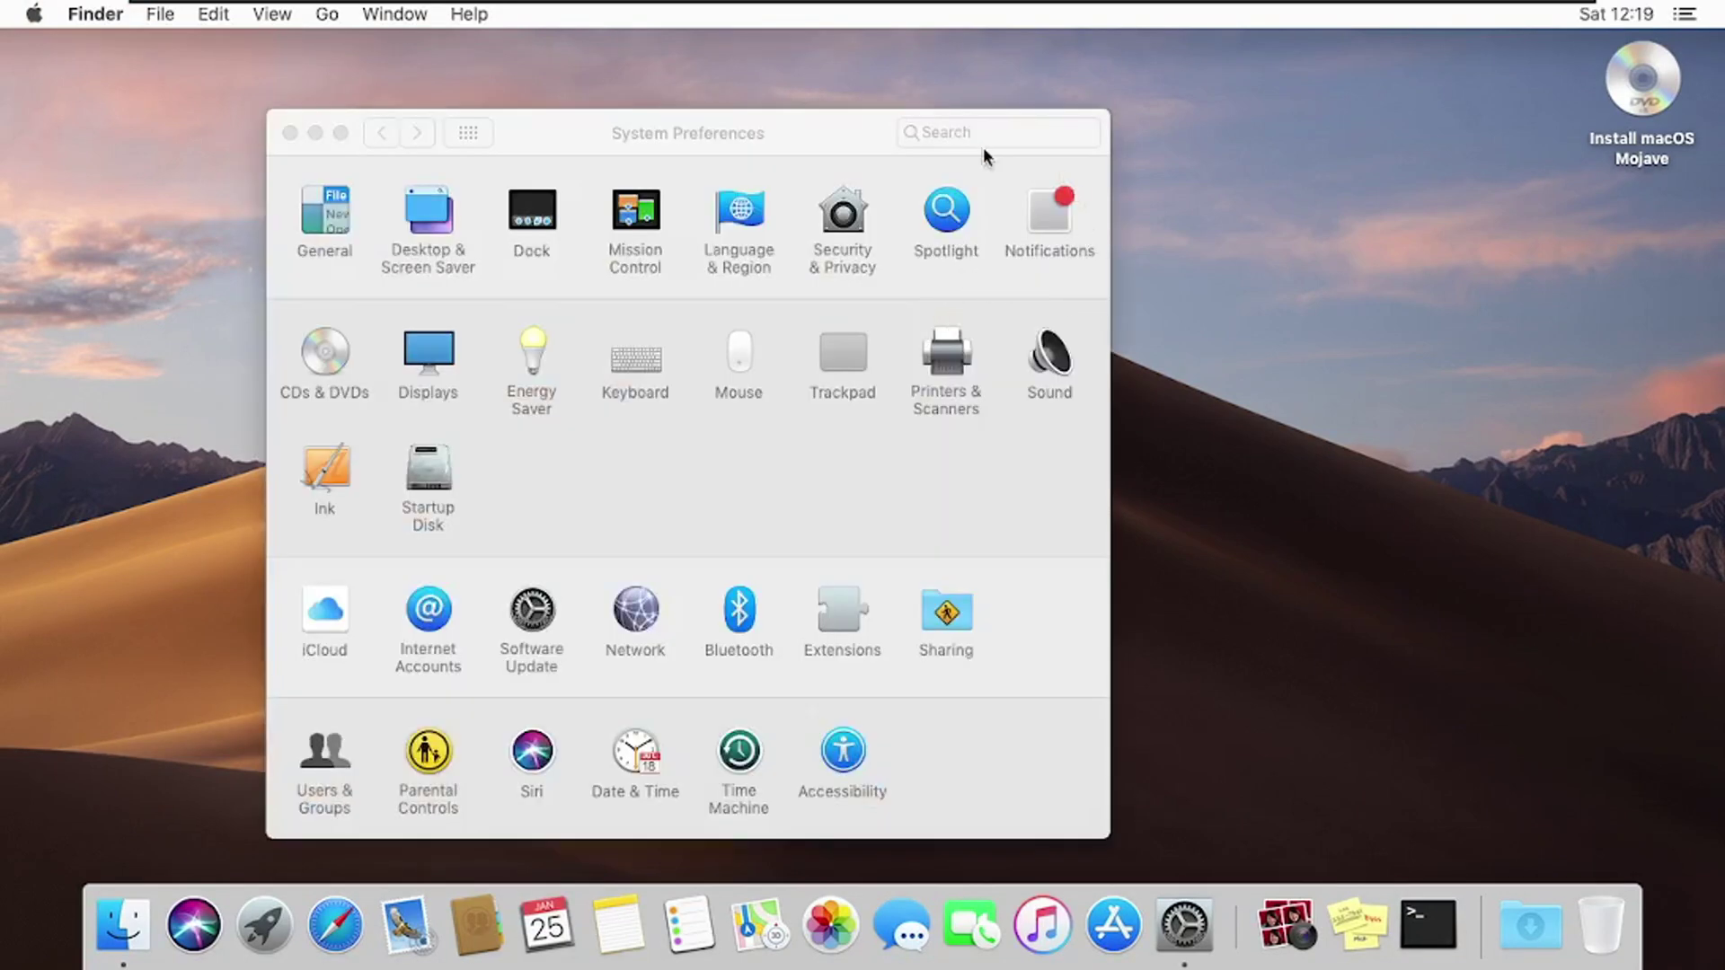
{"action": "left_click", "coordinate": [290, 133]}
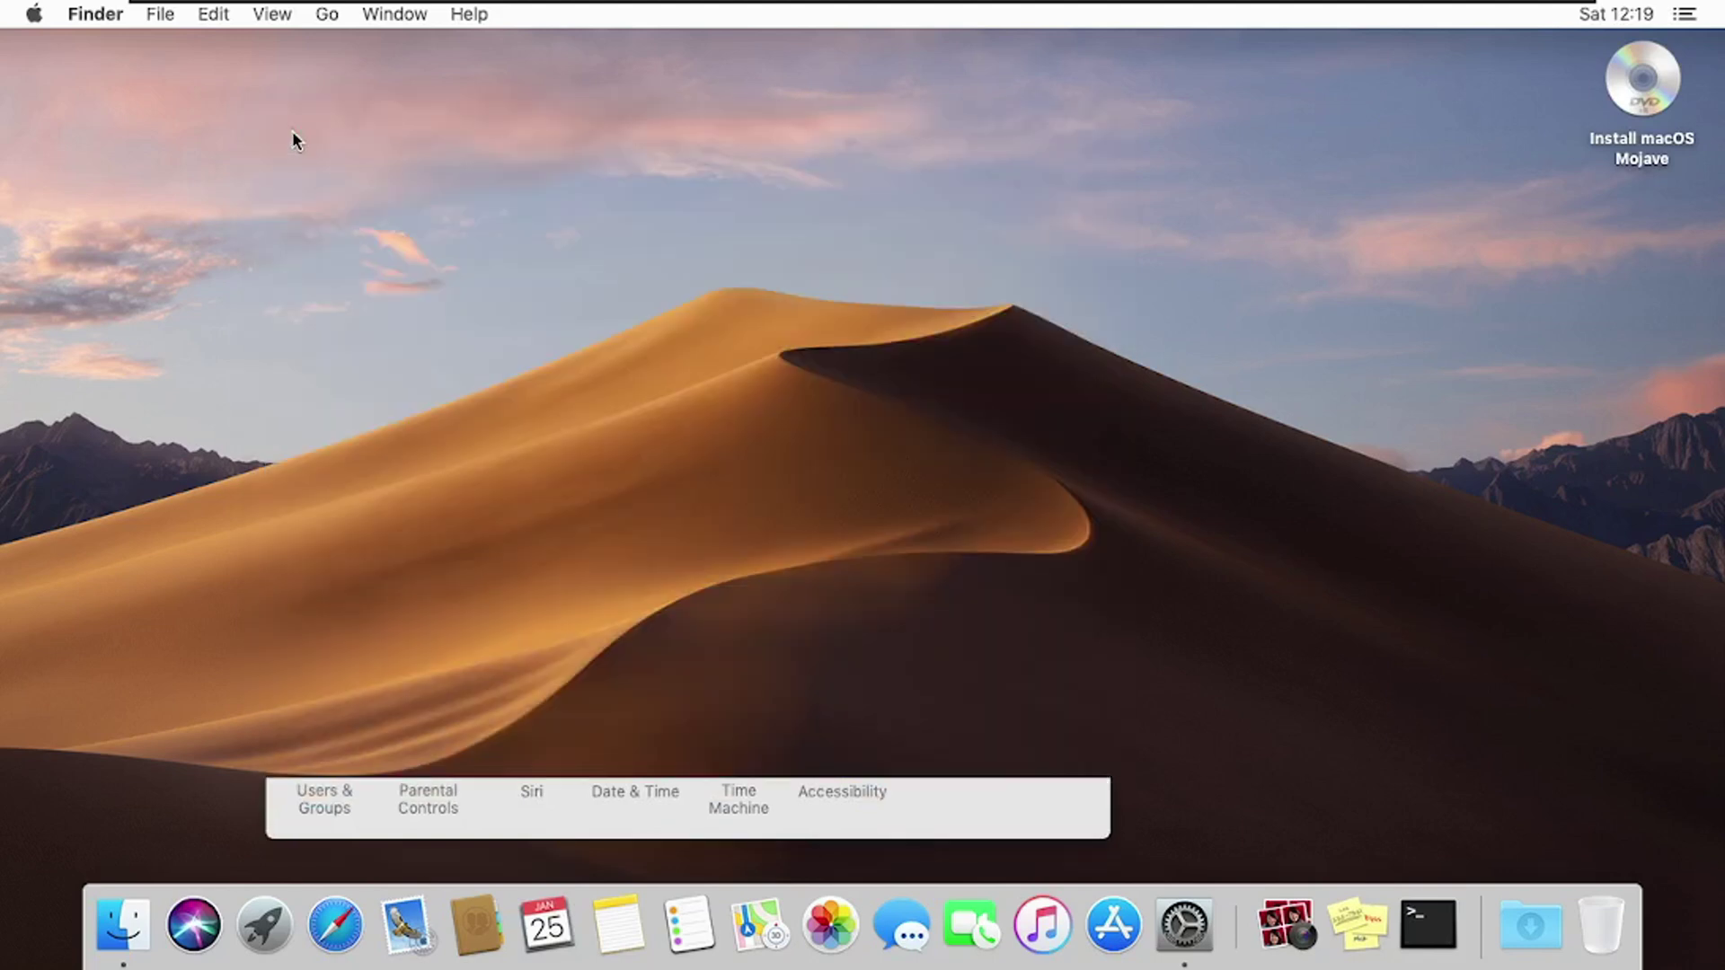
Power off the macOS 10.14 VM from full screen and relaunch VMware Workstation Pro.
{"action": "mouse_move", "coordinate": [1285, 11]}
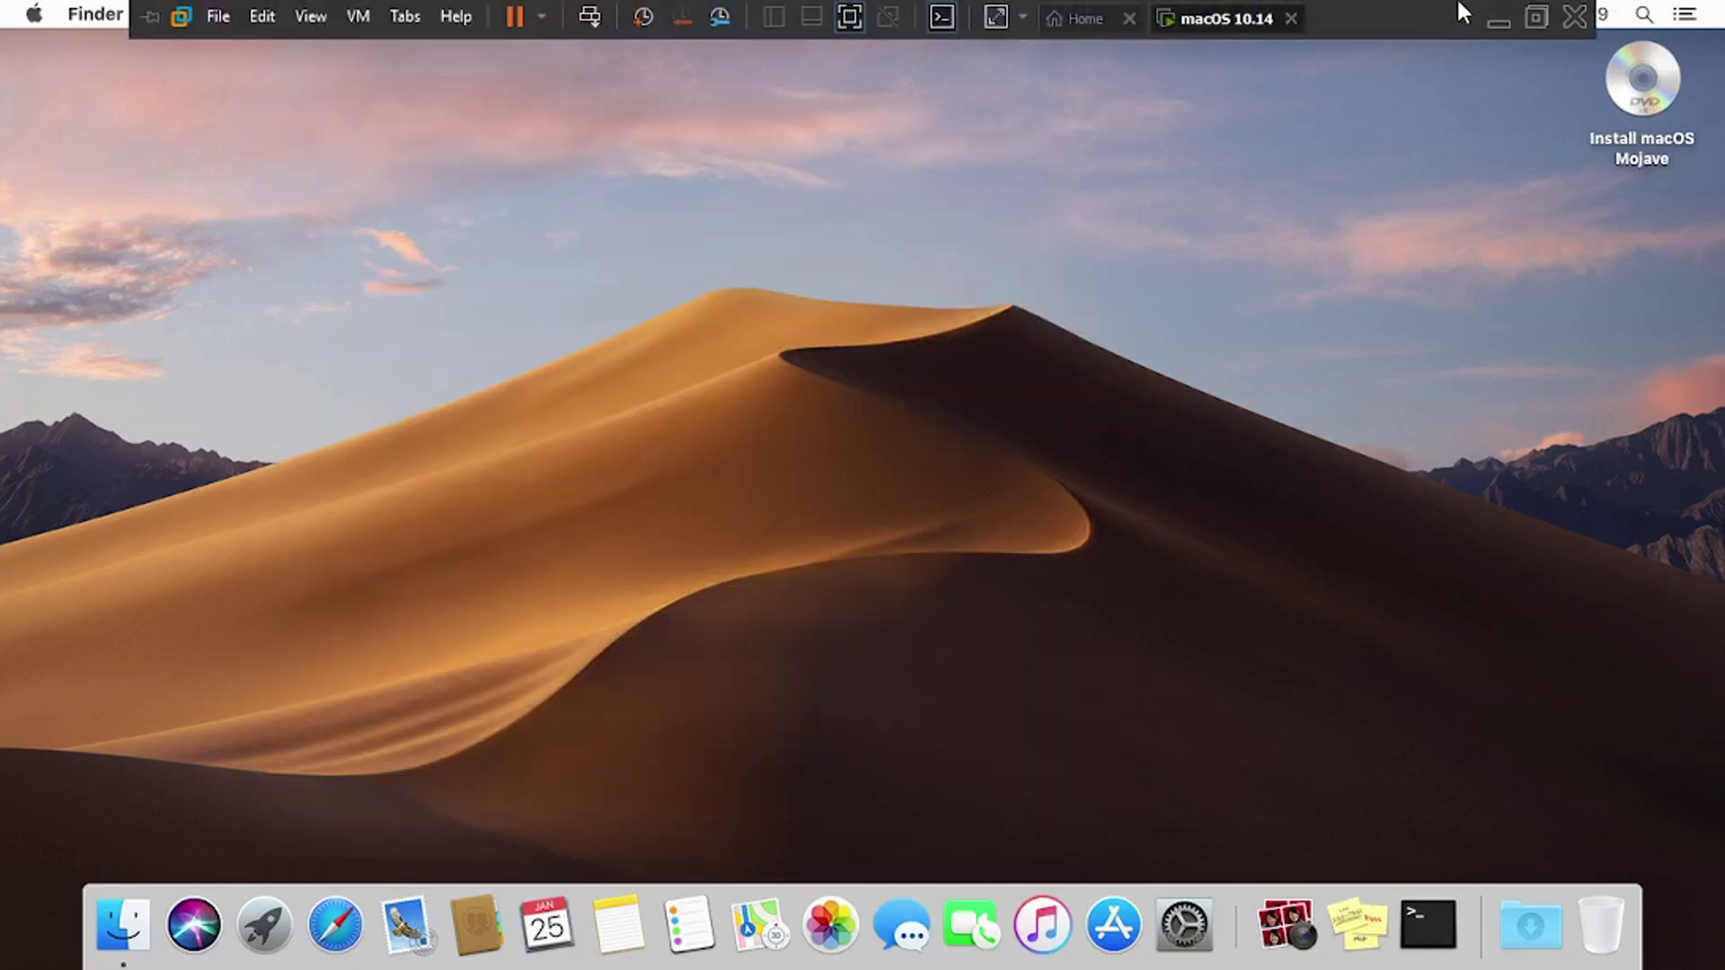
{"action": "left_click", "coordinate": [1567, 13]}
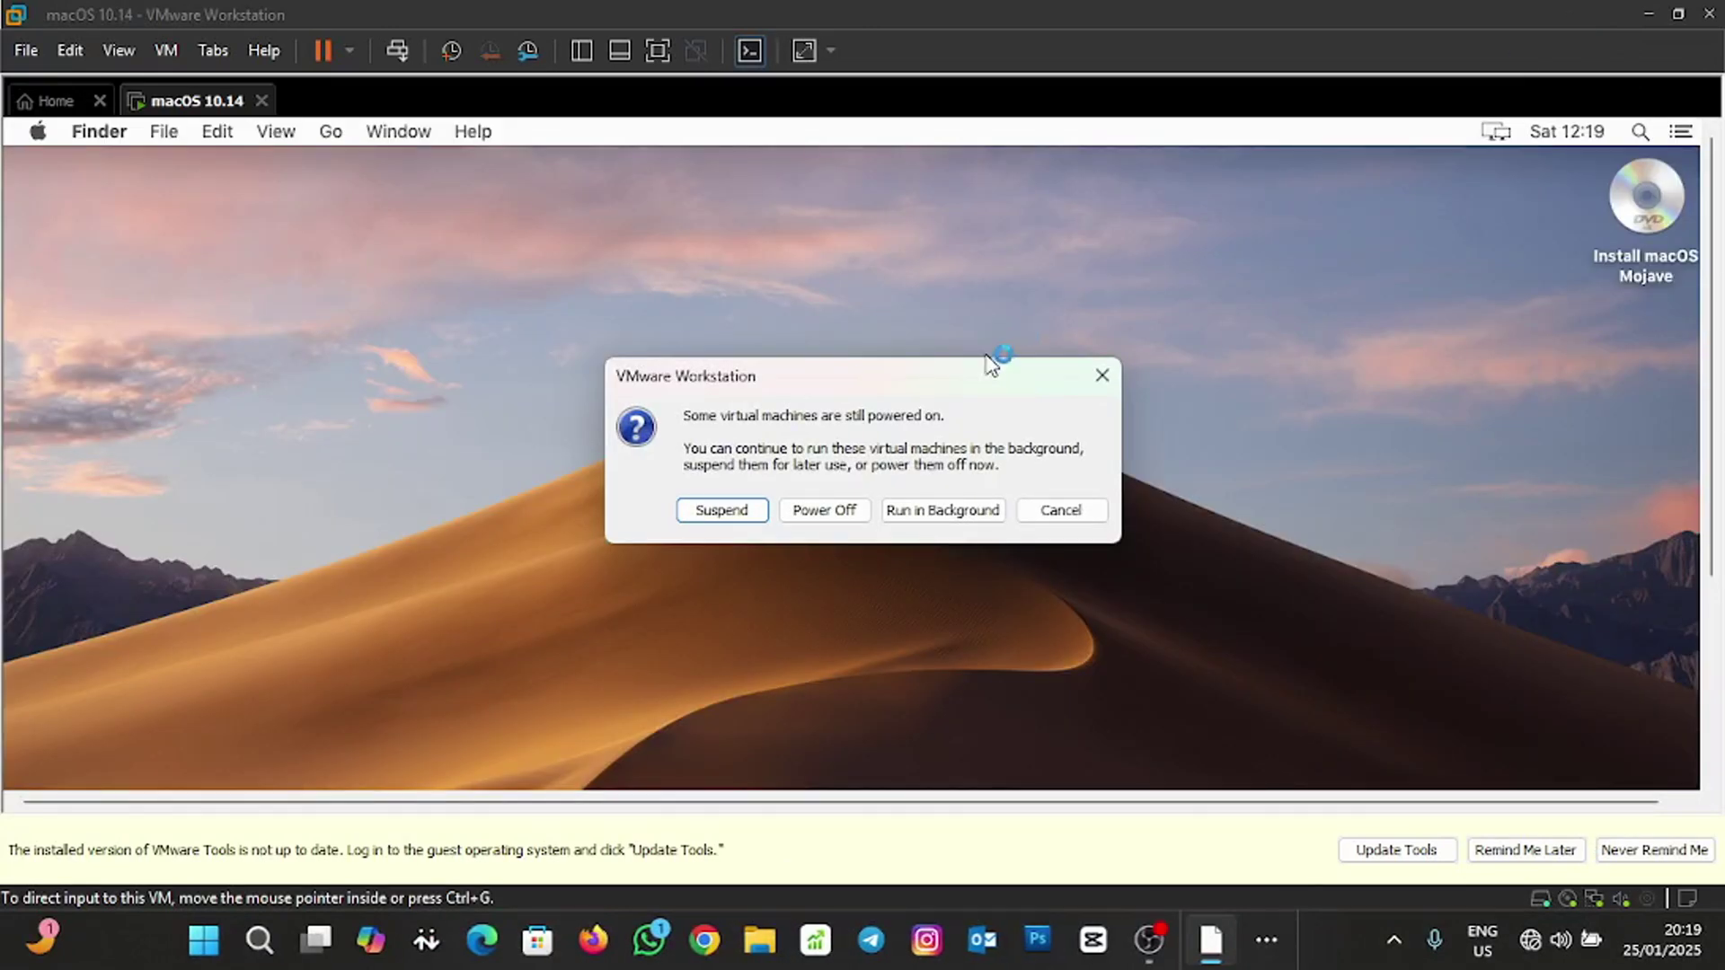
{"action": "left_click", "coordinate": [852, 509]}
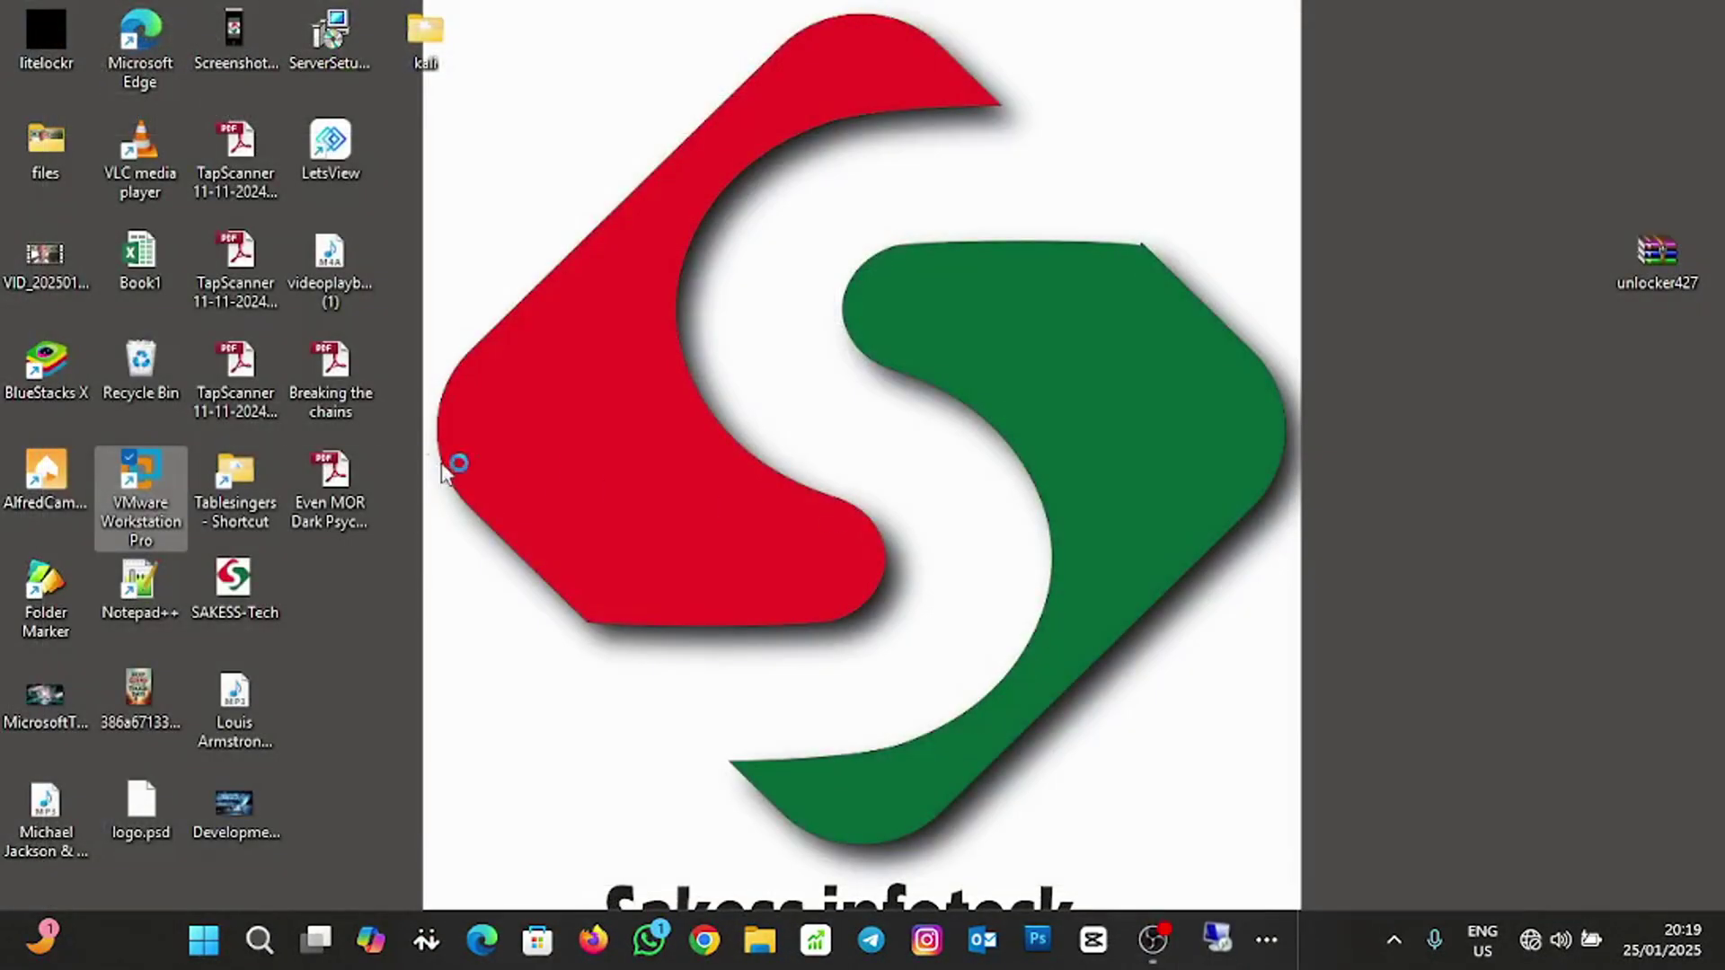
{"action": "double_click", "coordinate": [165, 491]}
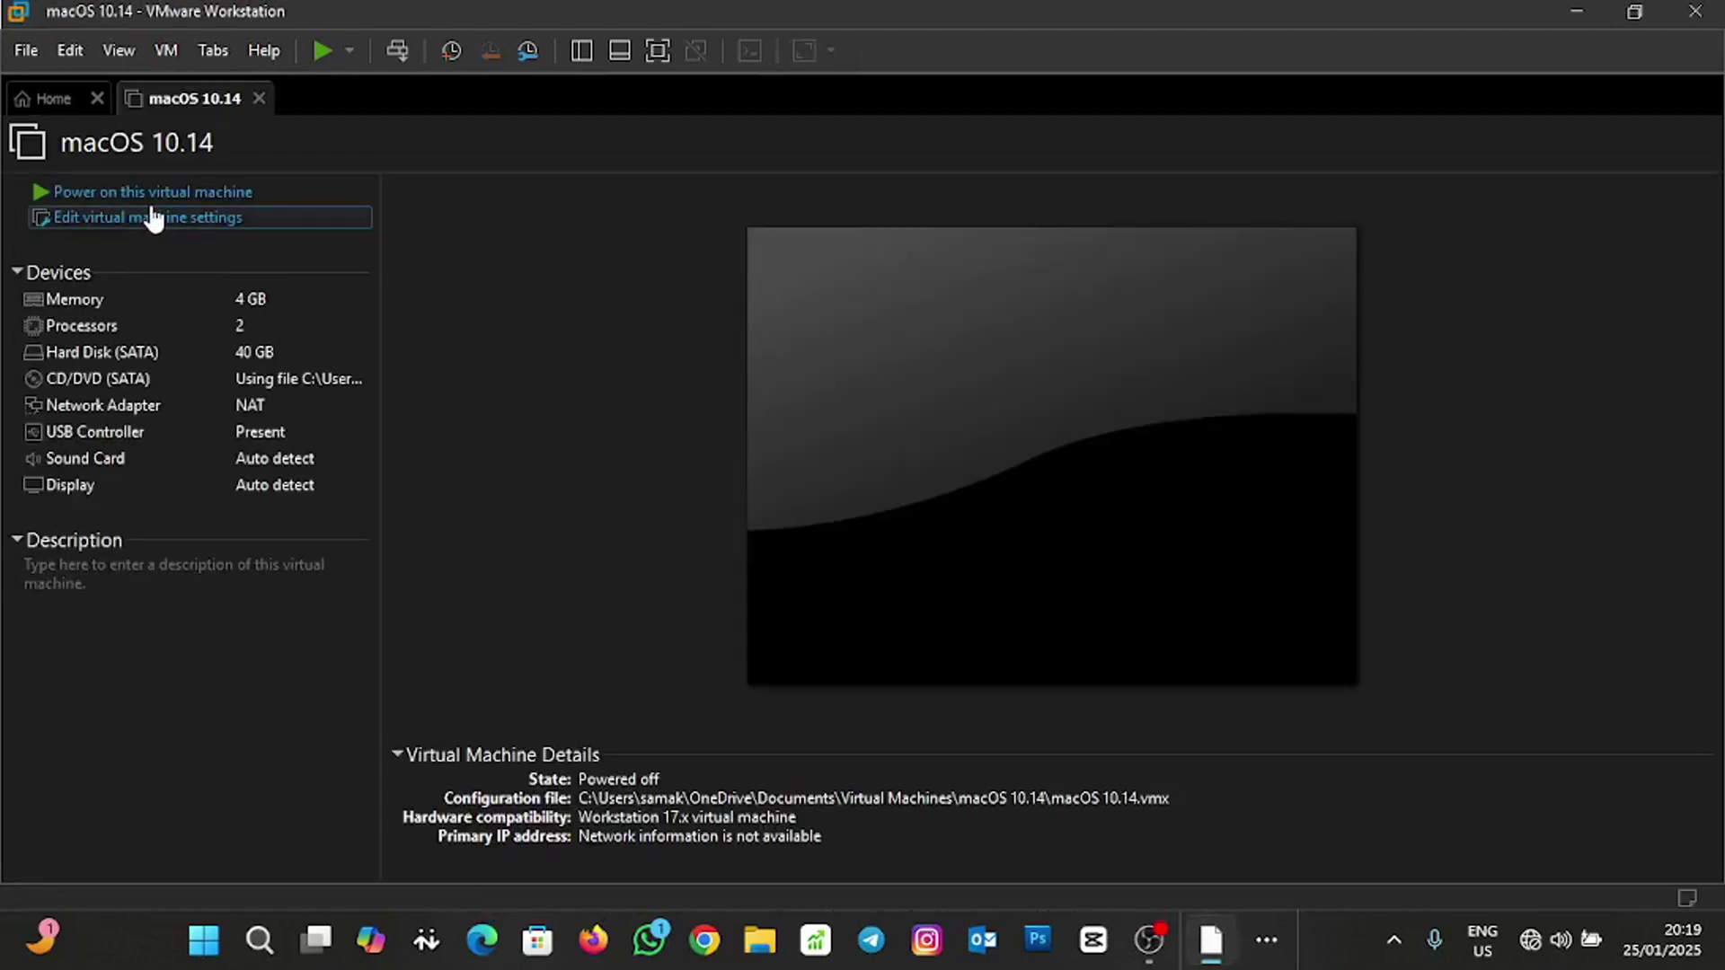
Power on the macOS 10.14 VM and log in with the new account password.
{"action": "left_click", "coordinate": [159, 193]}
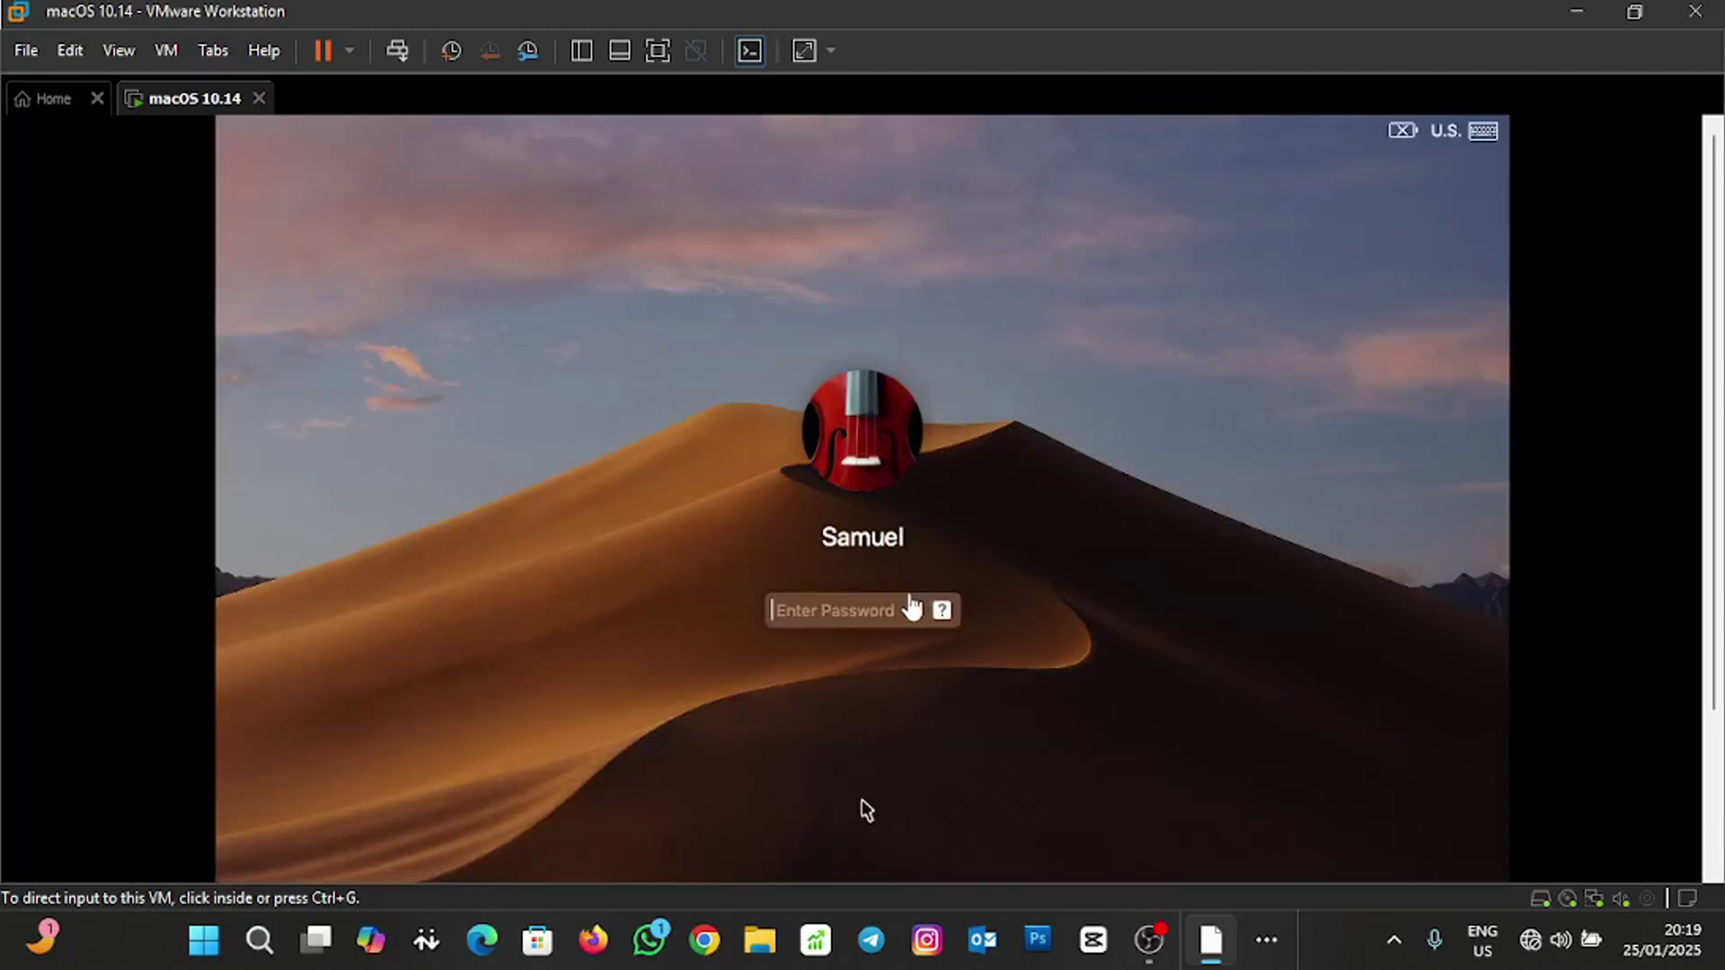
{"action": "left_click", "coordinate": [906, 613]}
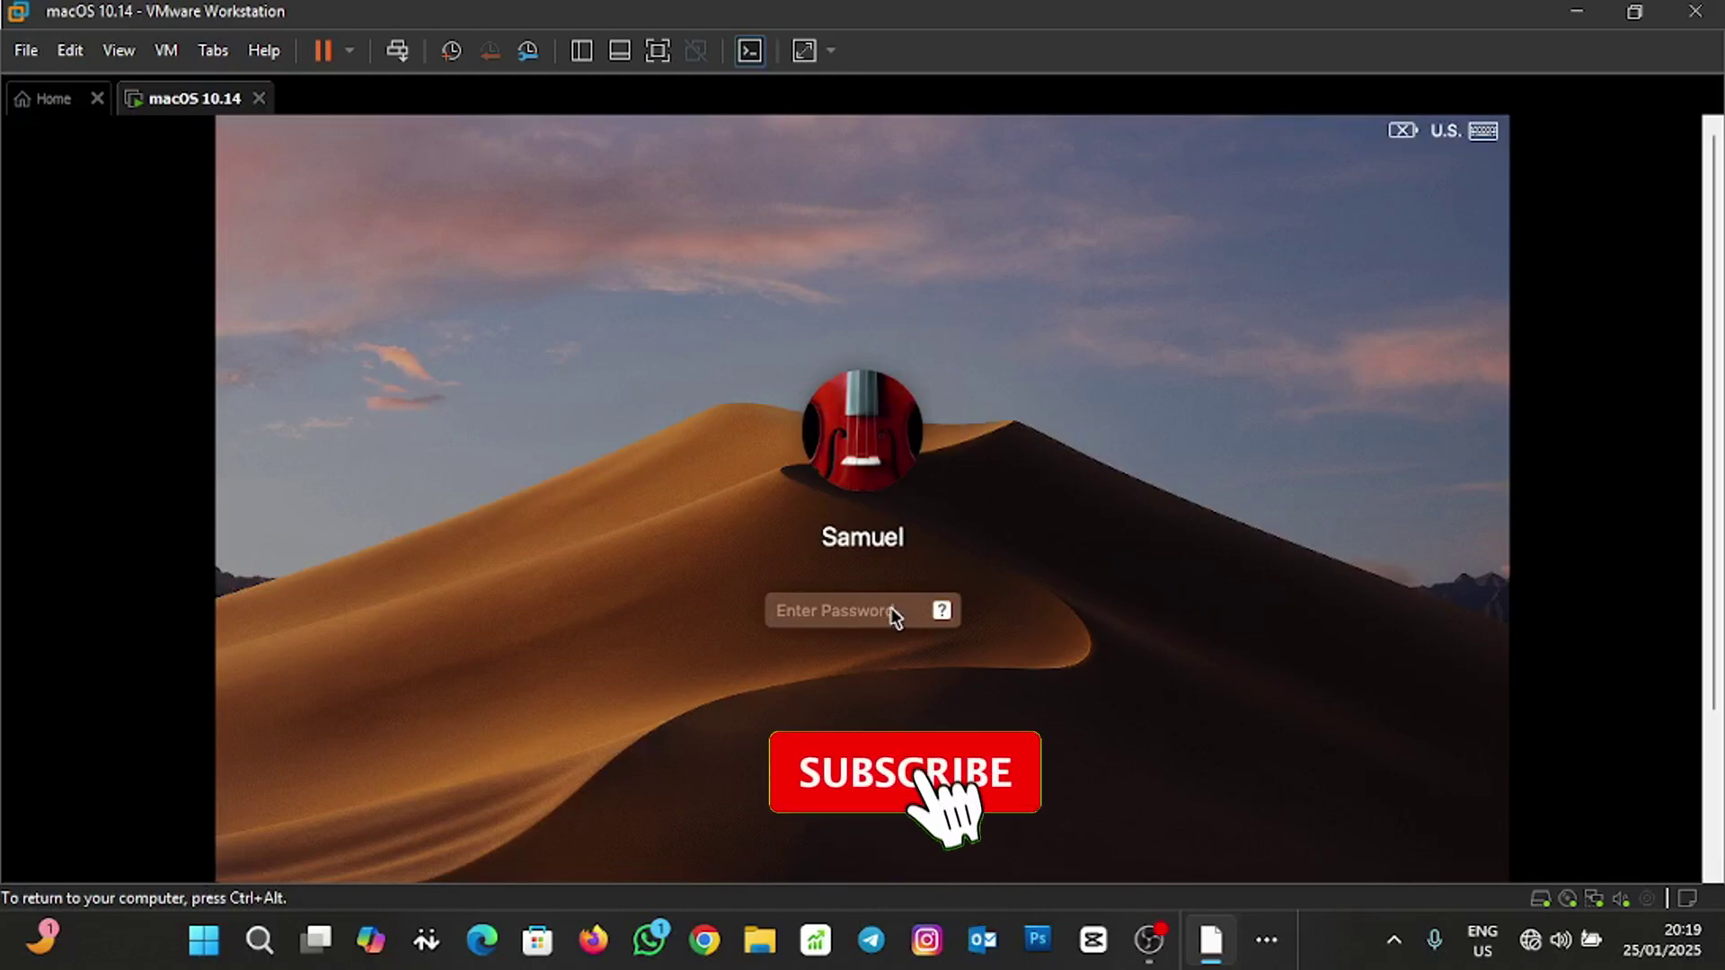
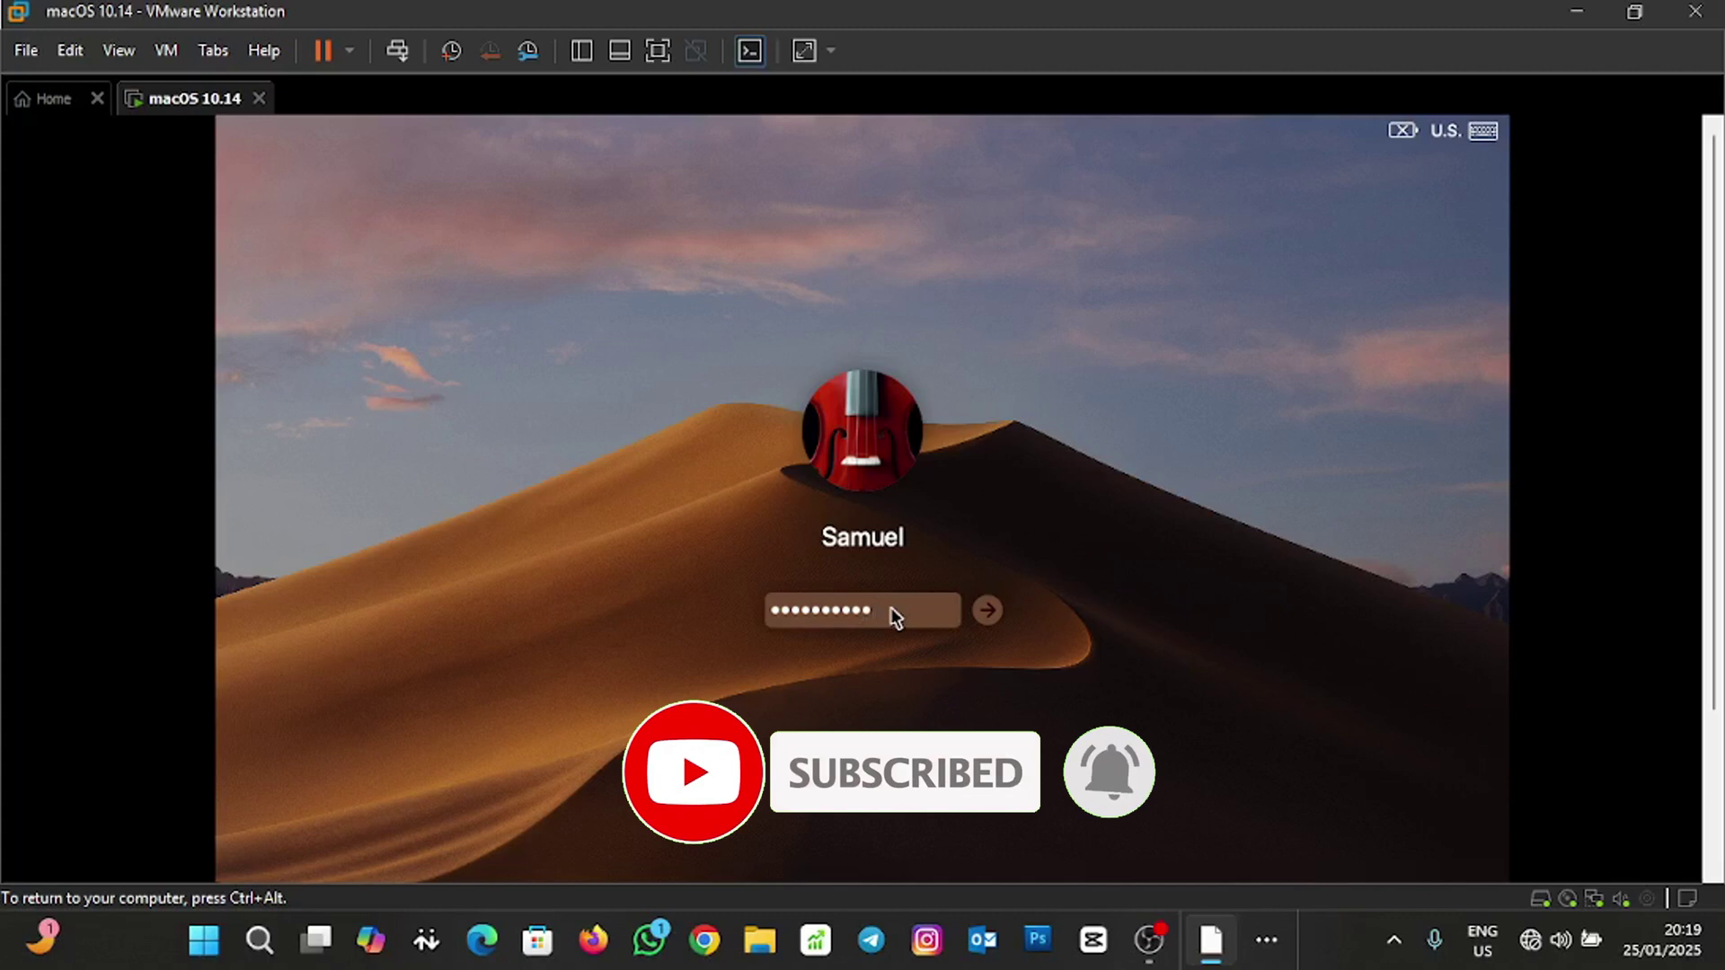
{"action": "key", "text": "Return"}
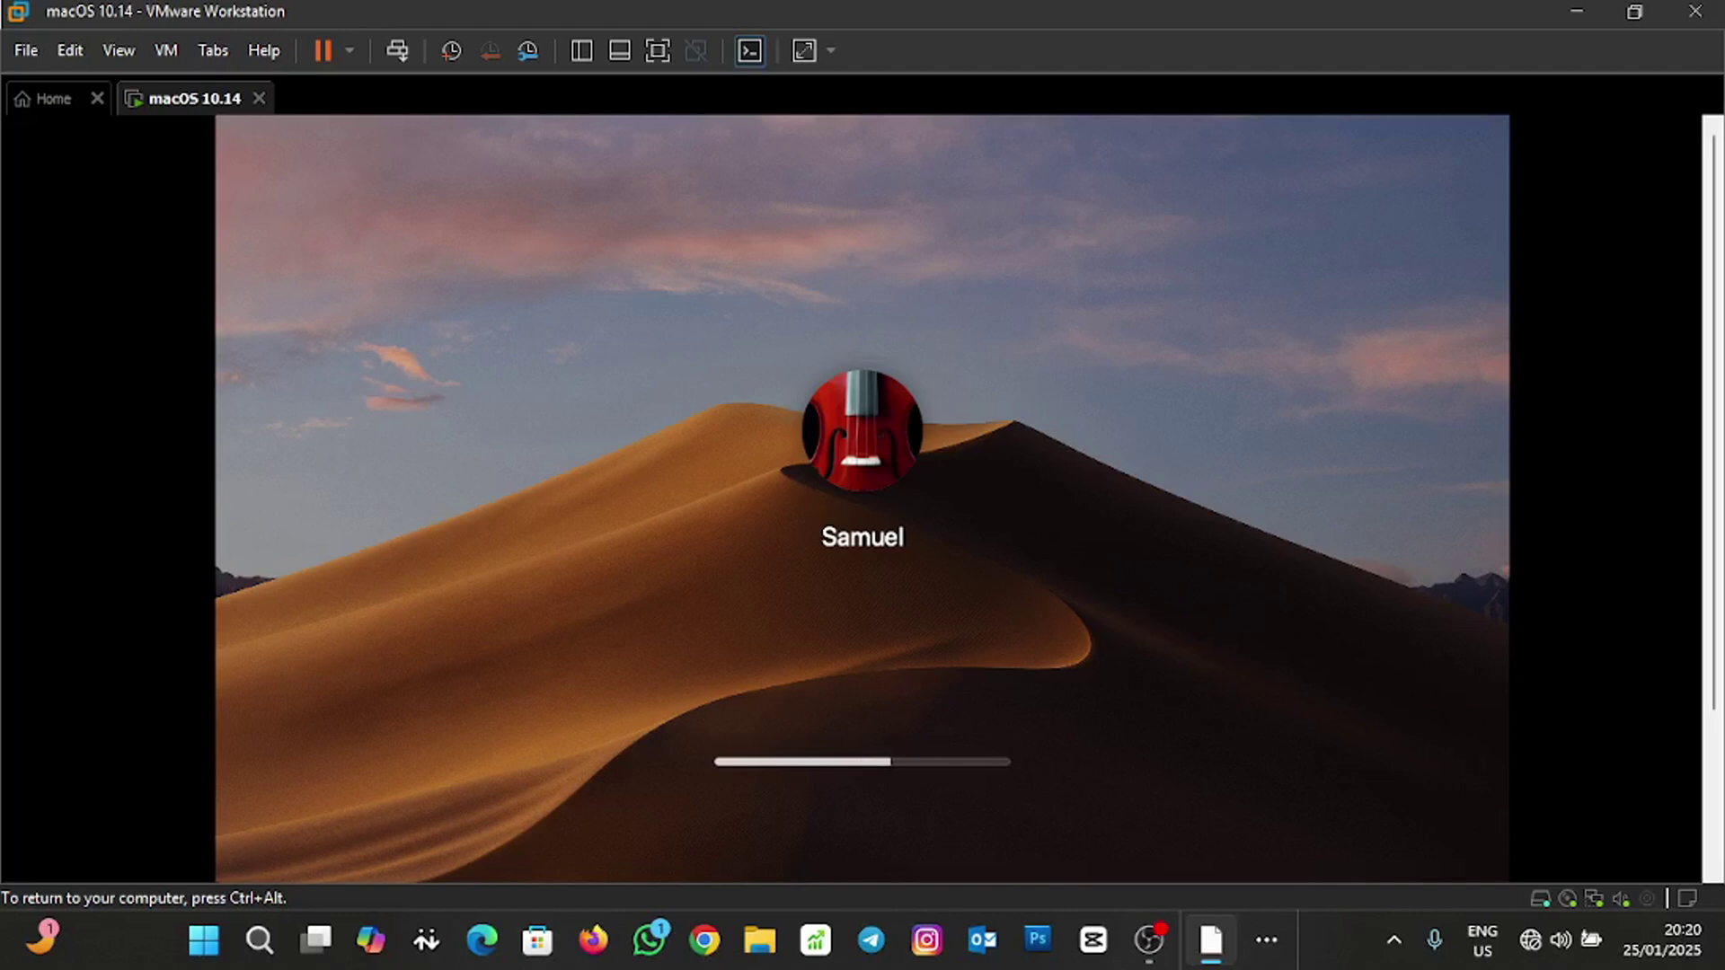
Release input to the host, view the booting macOS VM full screen, and accept reopening previous apps.
{"action": "key", "text": "ctrl+alt"}
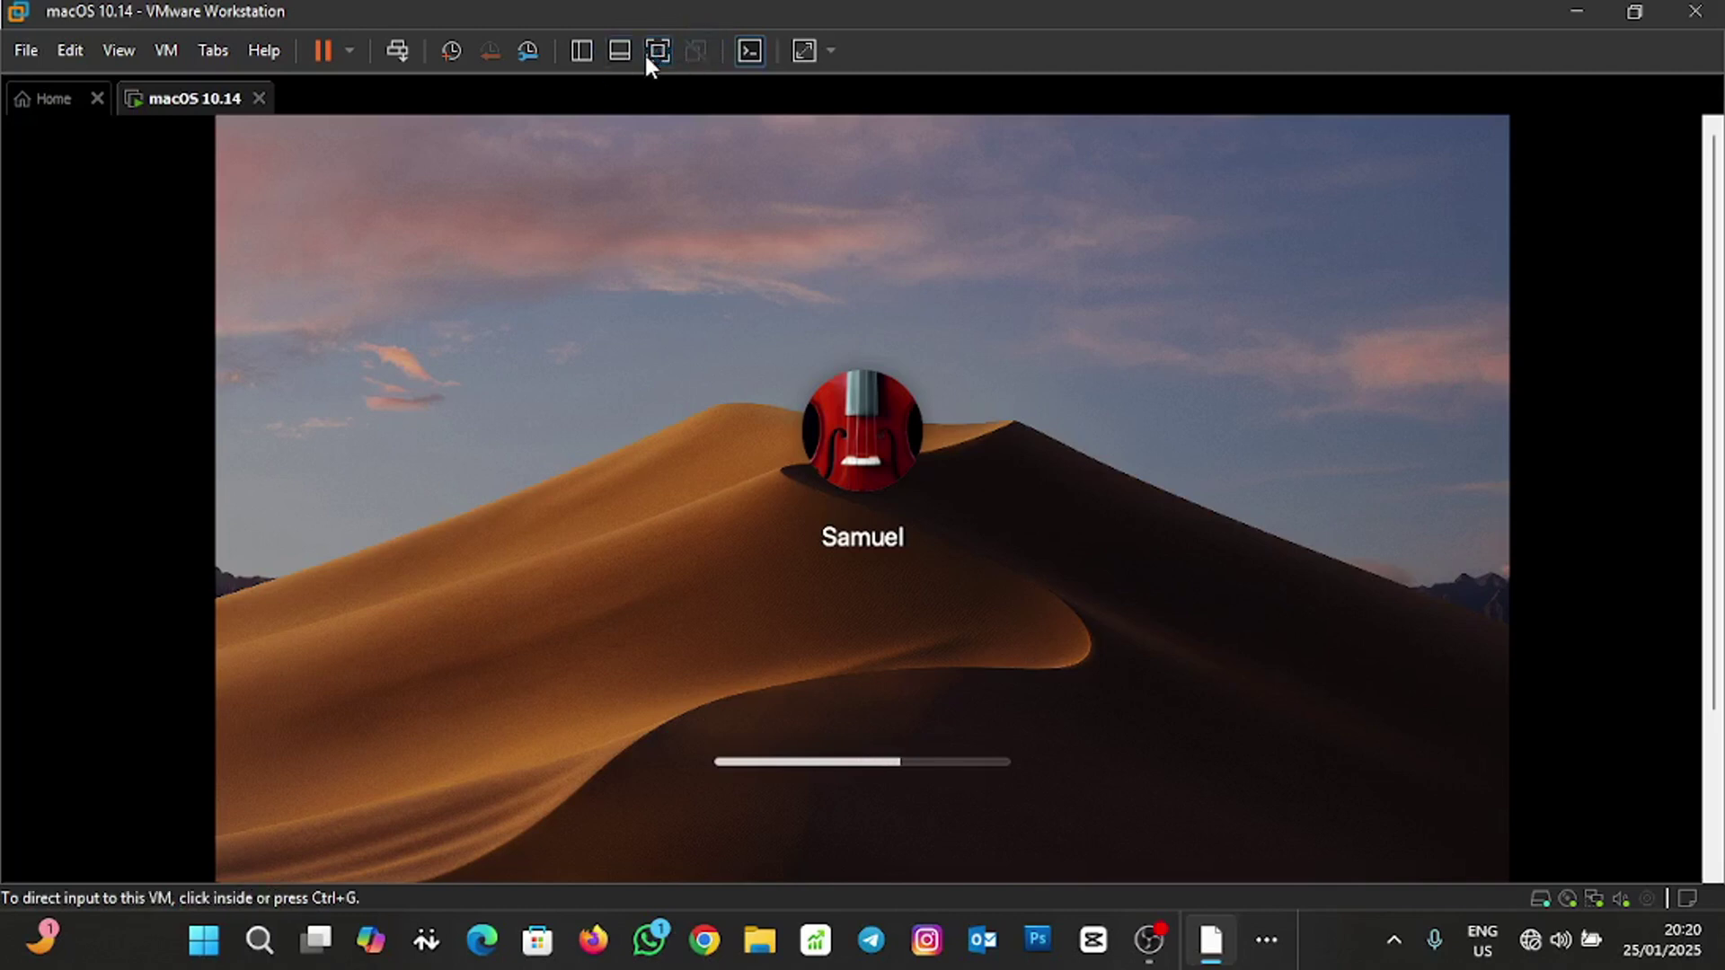
{"action": "left_click", "coordinate": [646, 52]}
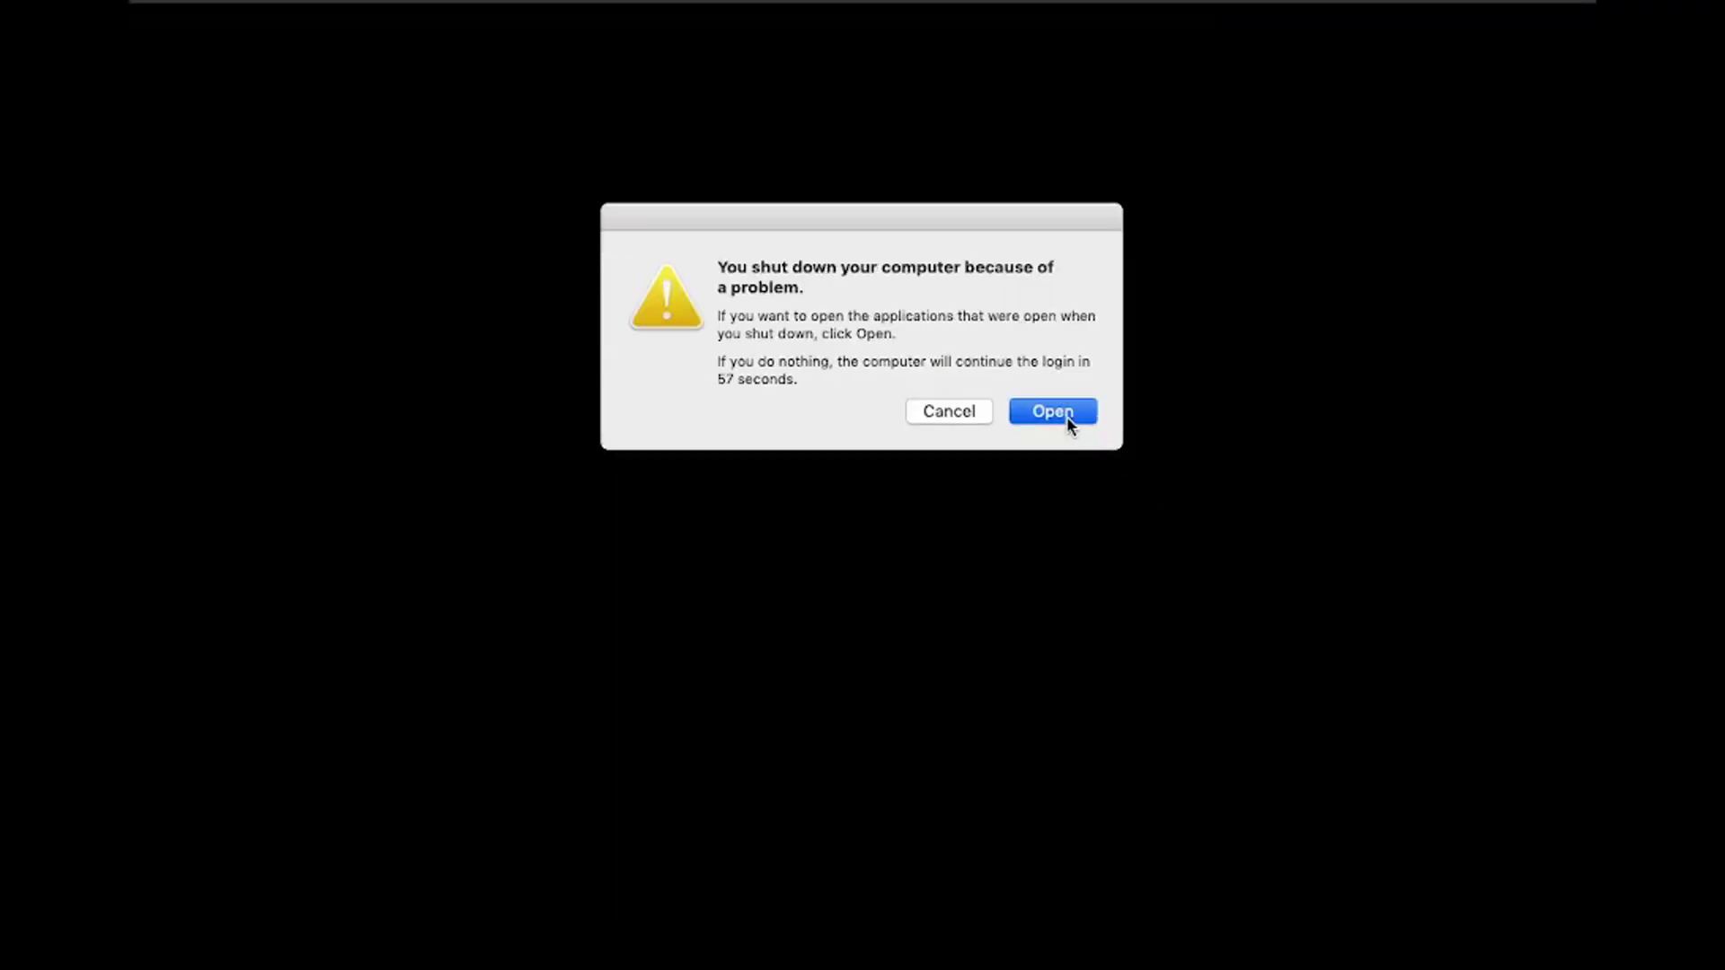
{"action": "left_click", "coordinate": [1067, 421]}
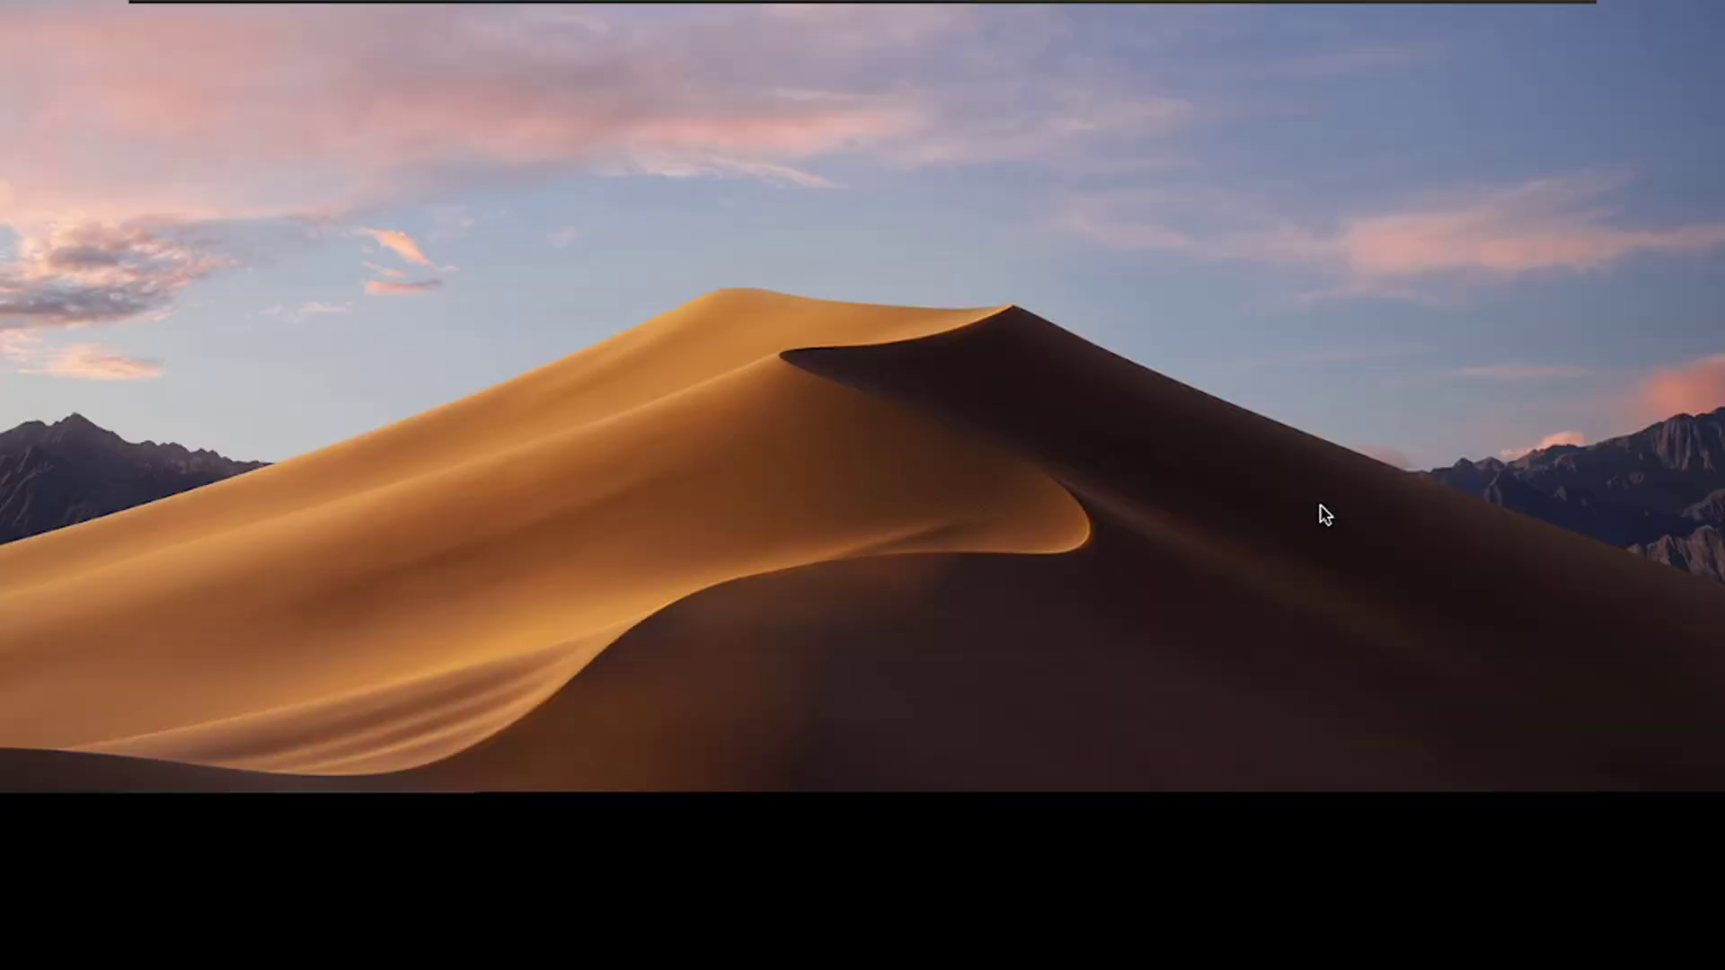
Quit the reopened System Preferences, exit full screen, and power off the macOS 10.14 VM.
{"action": "key", "text": "super+alt+d"}
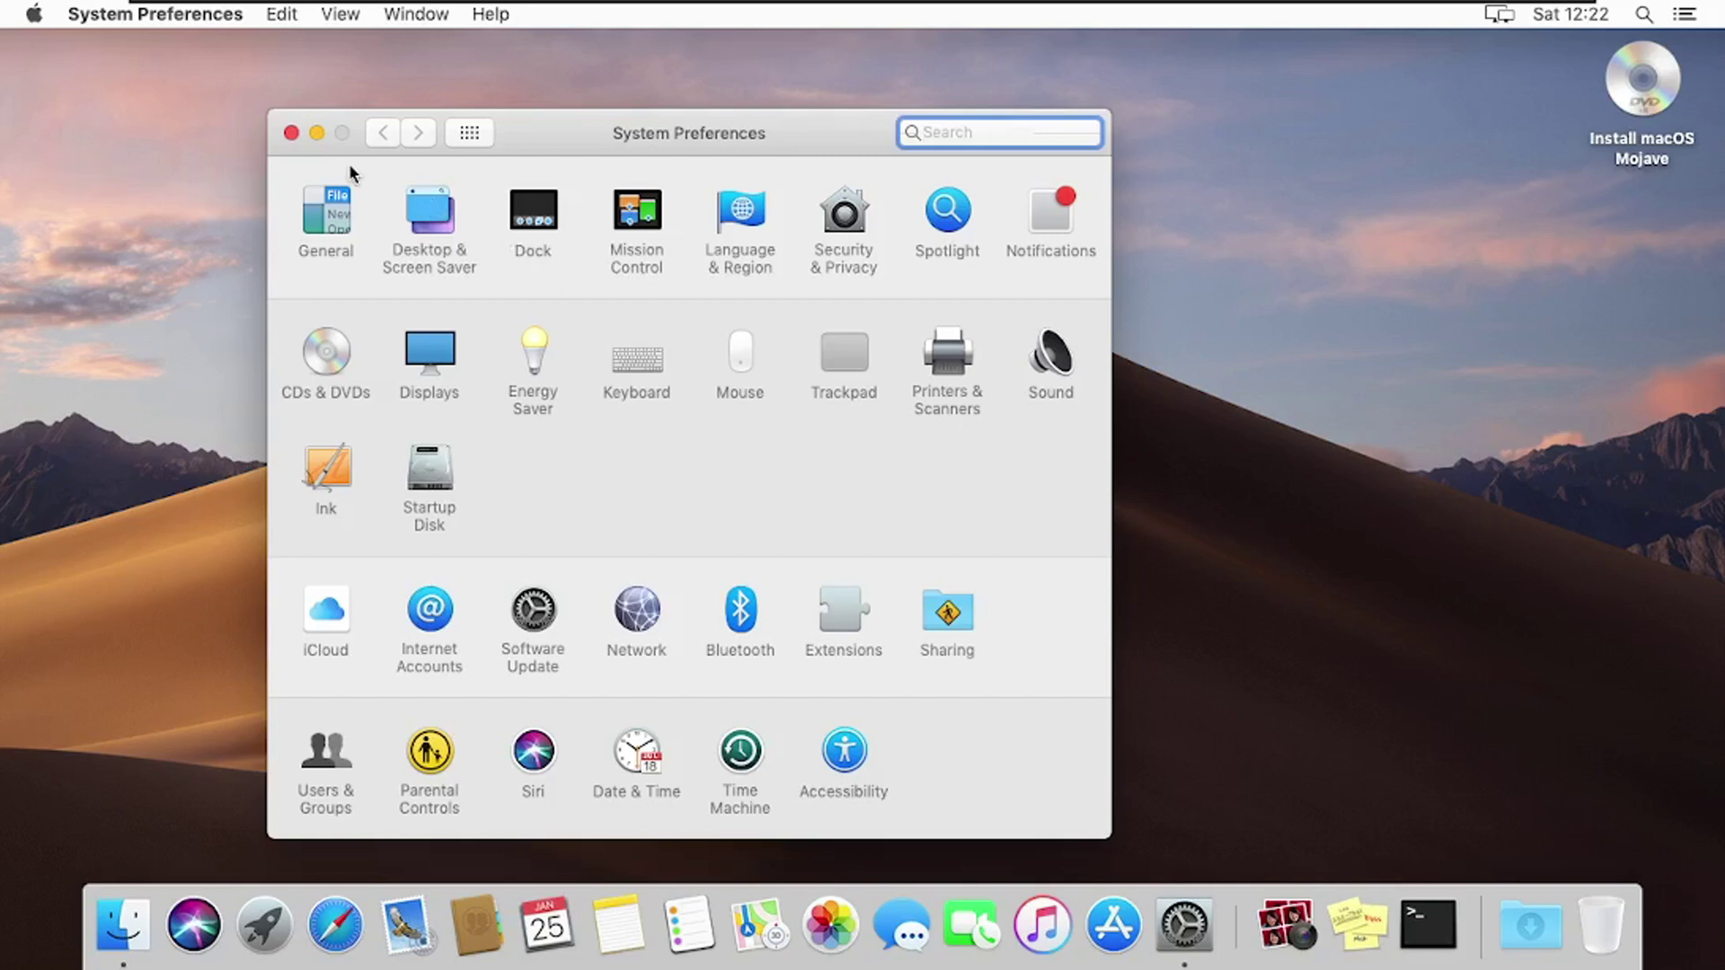
{"action": "left_click", "coordinate": [293, 135]}
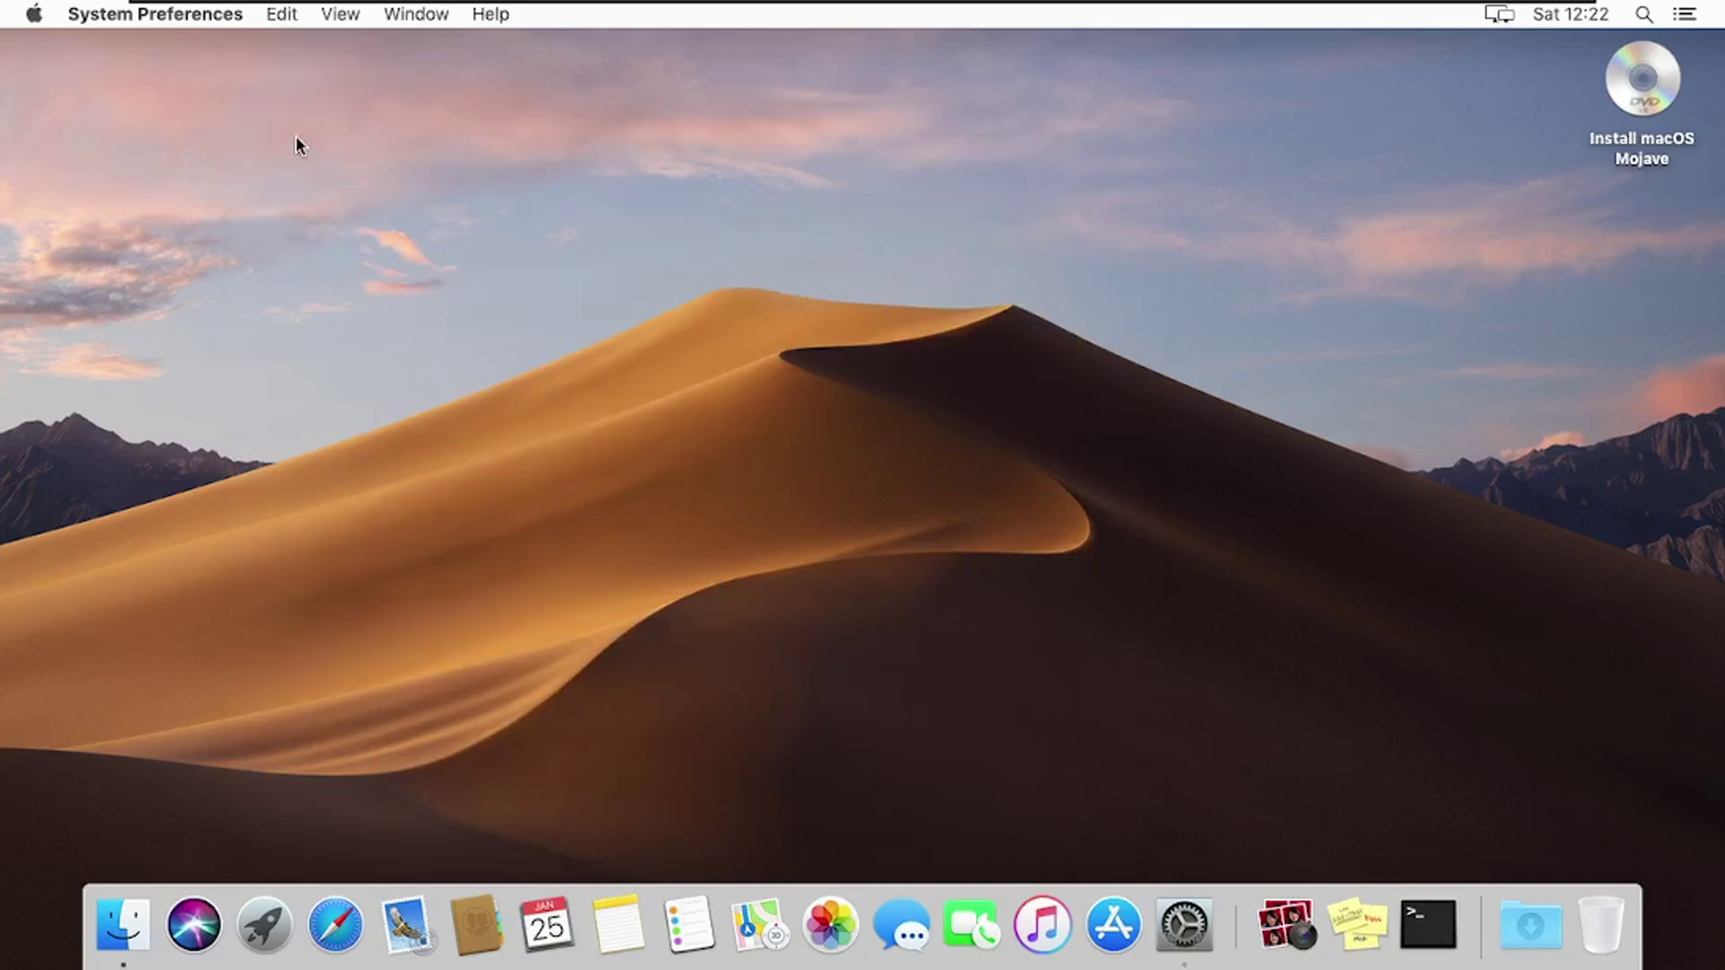
{"action": "mouse_move", "coordinate": [1598, 5]}
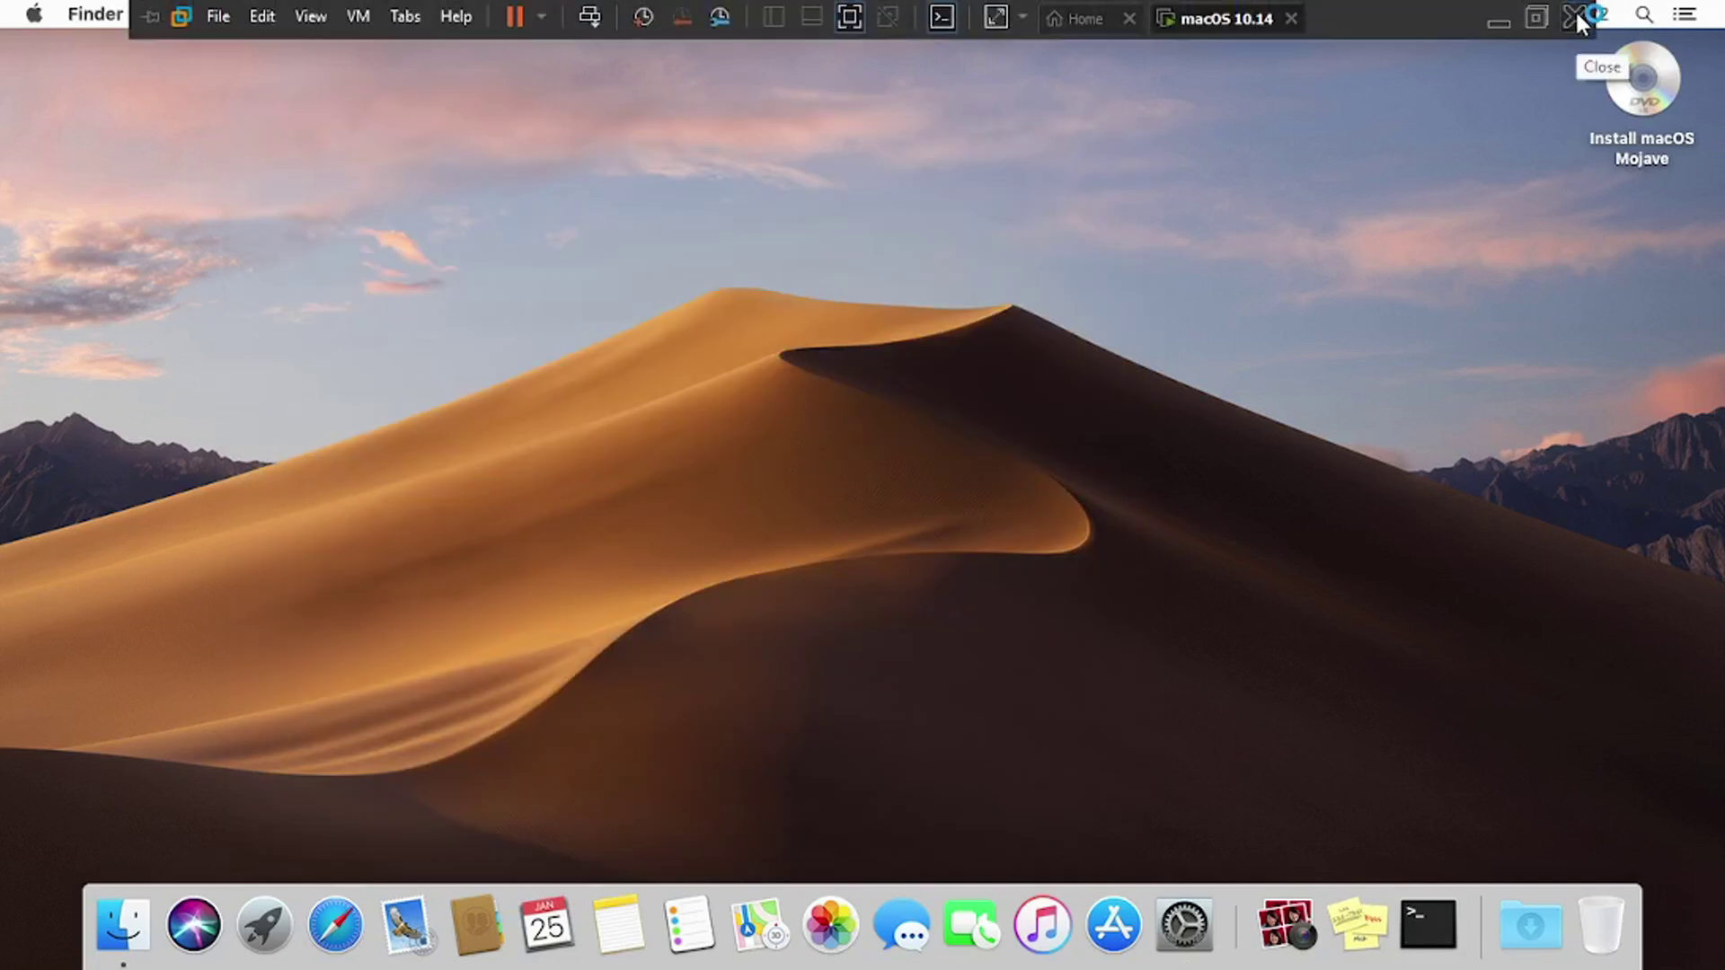
{"action": "left_click", "coordinate": [1579, 20]}
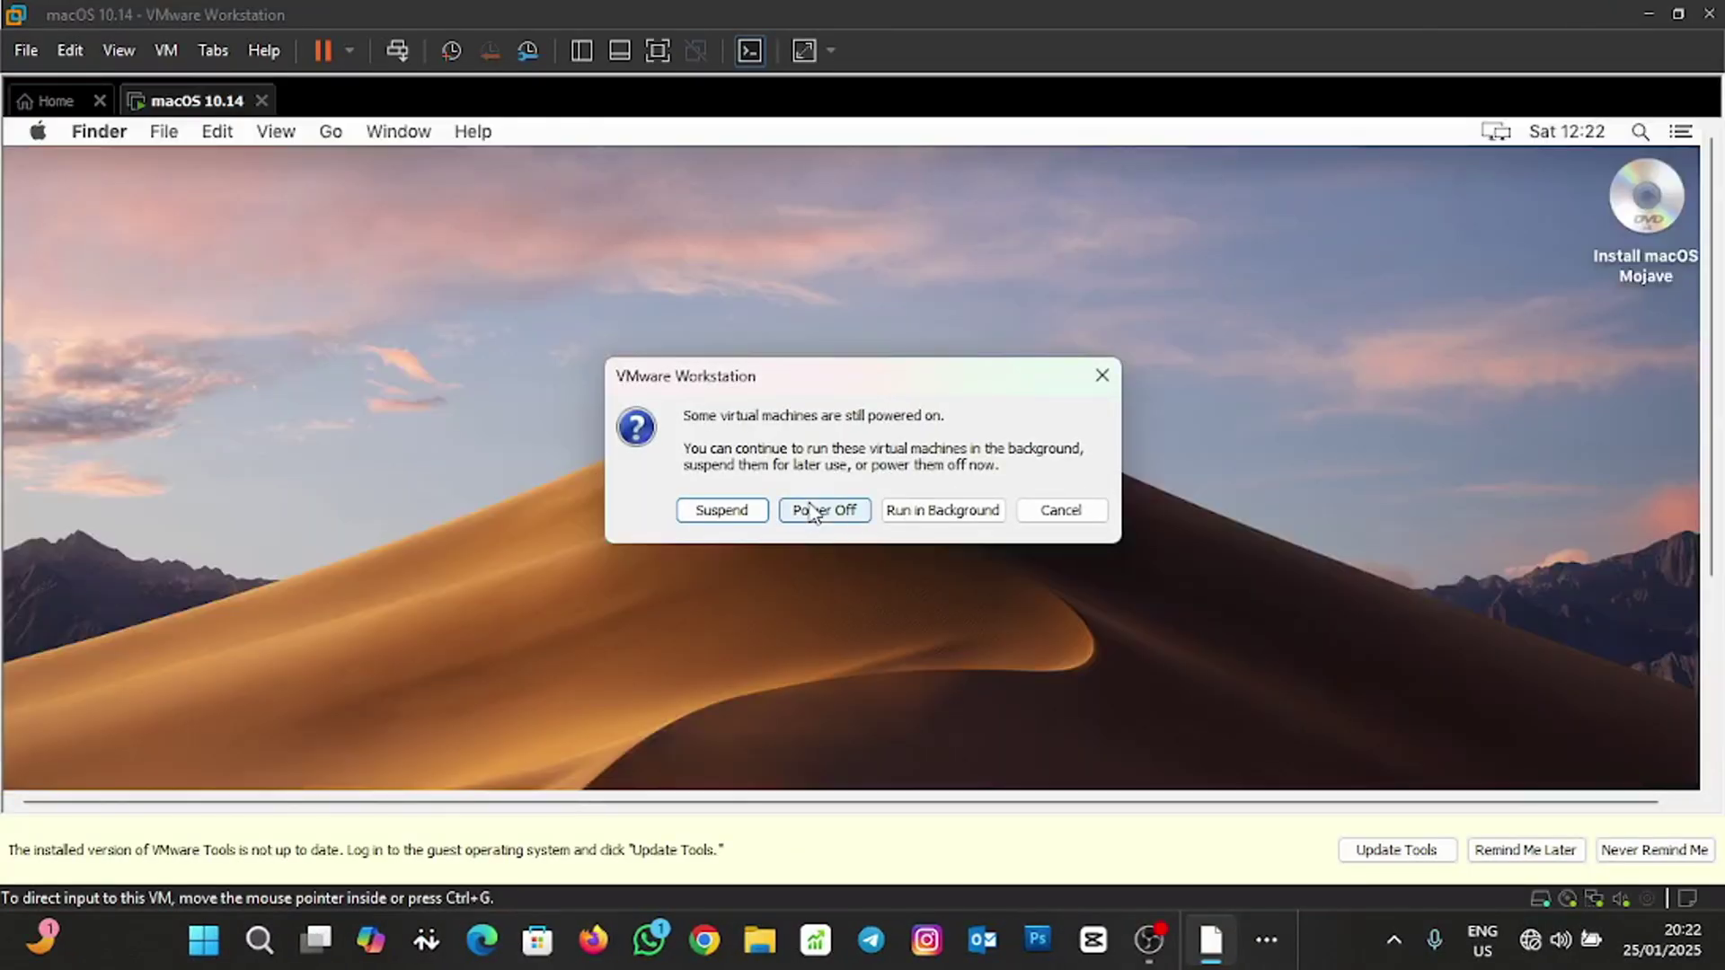
{"action": "left_click", "coordinate": [813, 510]}
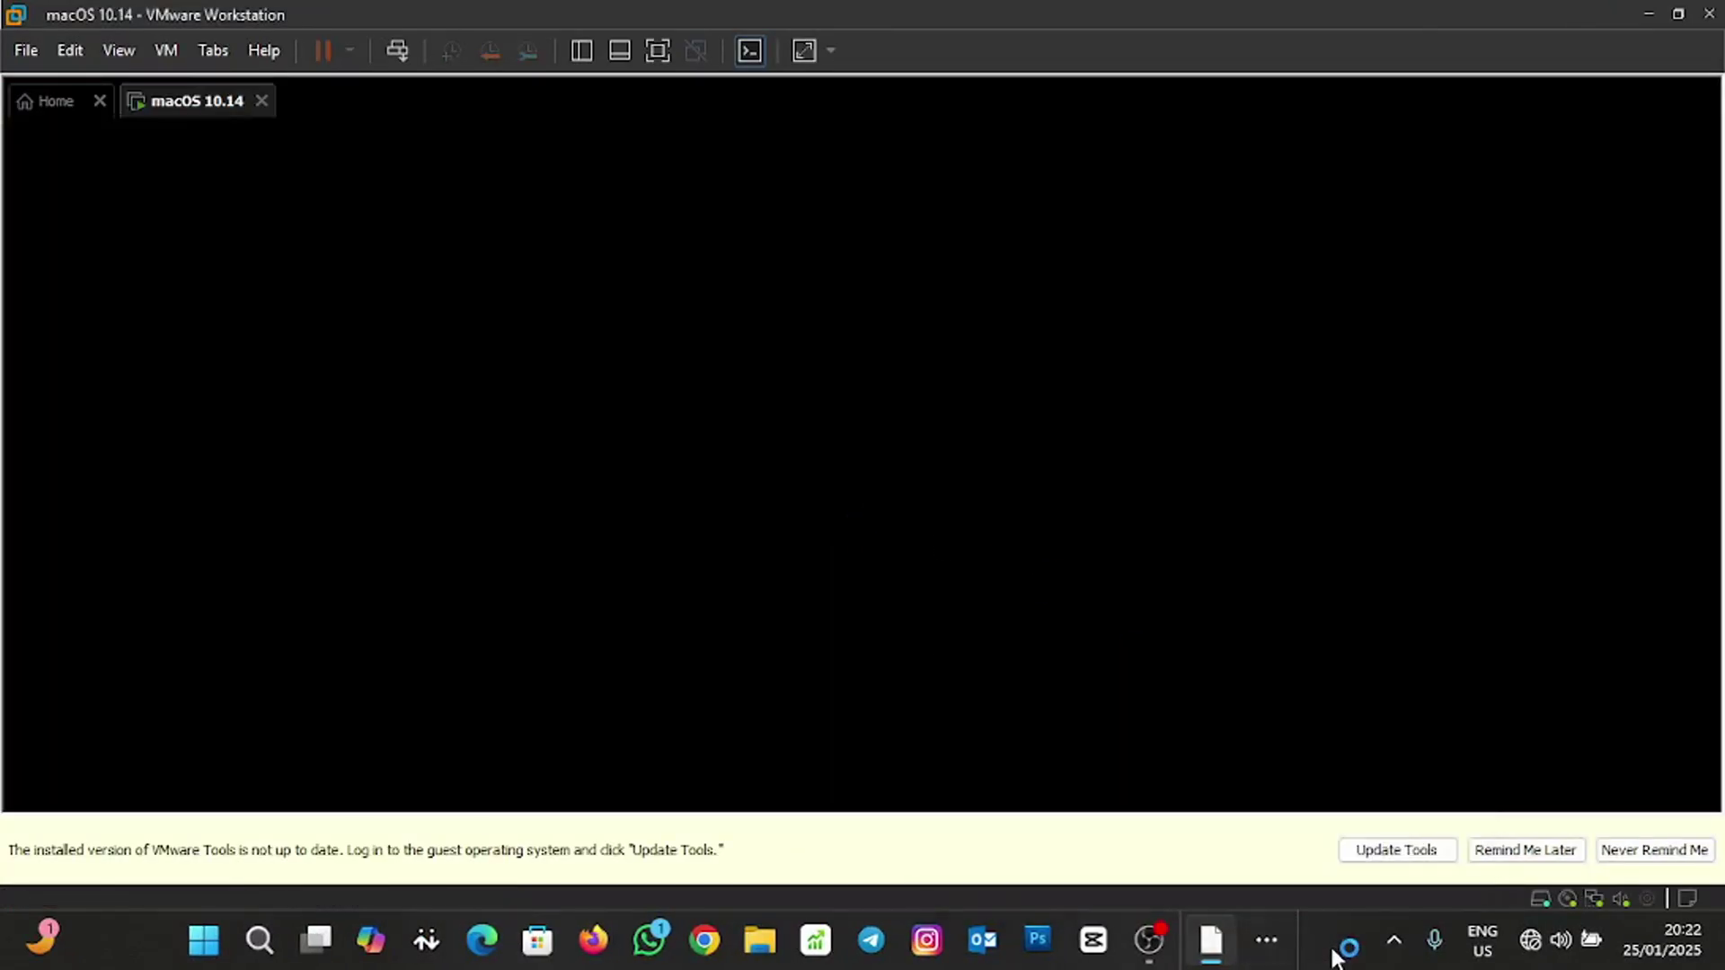